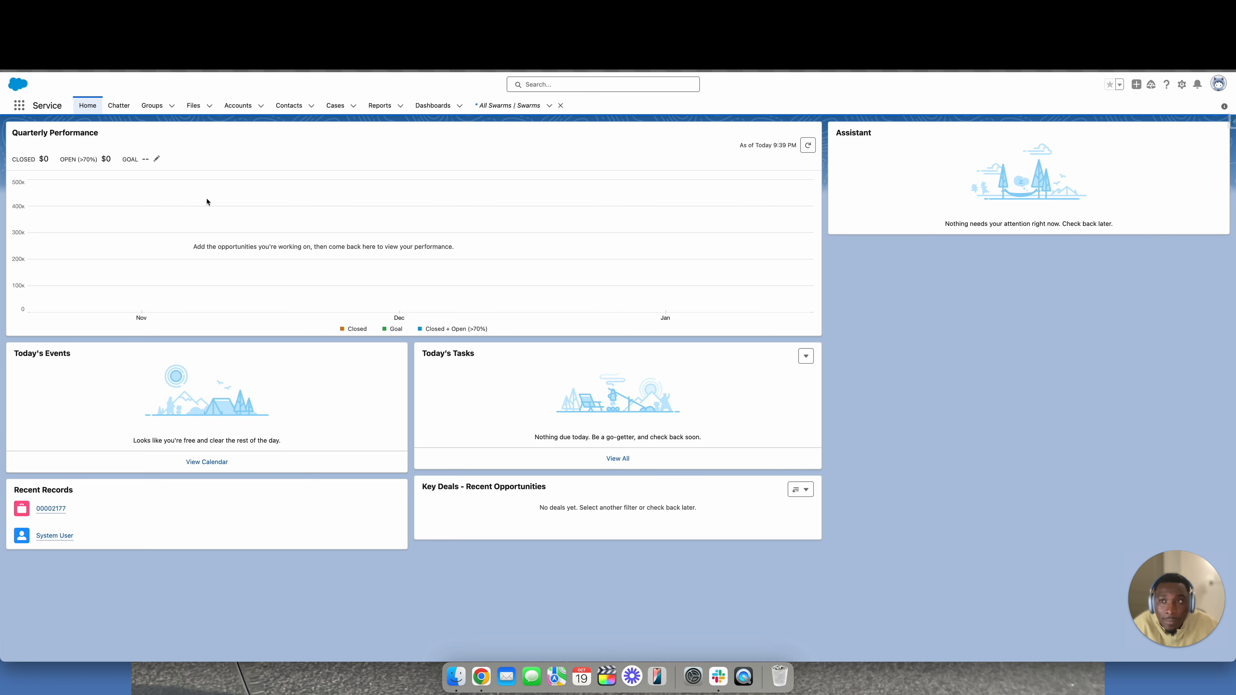
Step: Switch to the Salesforce Help article "Enable Collaboration with Swarming" and read its title and introduction
{"action": "key", "text": "ctrl+Tab"}
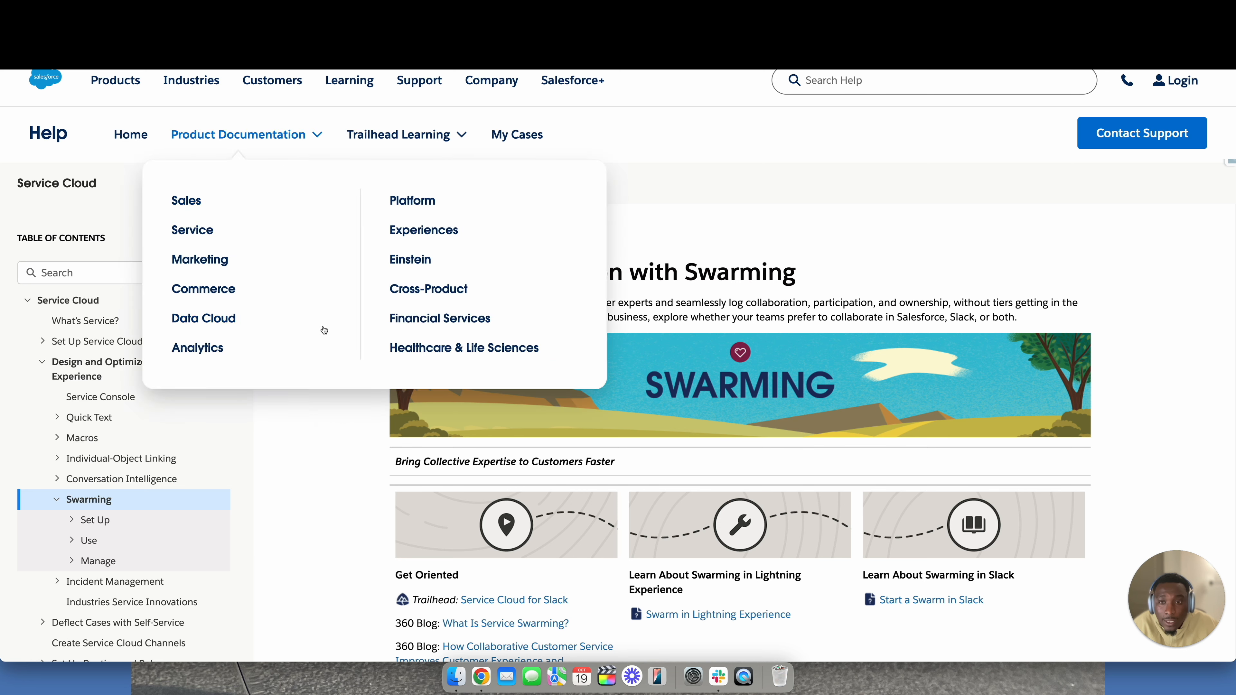
{"action": "left_click", "coordinate": [312, 442]}
{"action": "left_click_drag", "start_coordinate": [679, 272], "coordinate": [853, 269]}
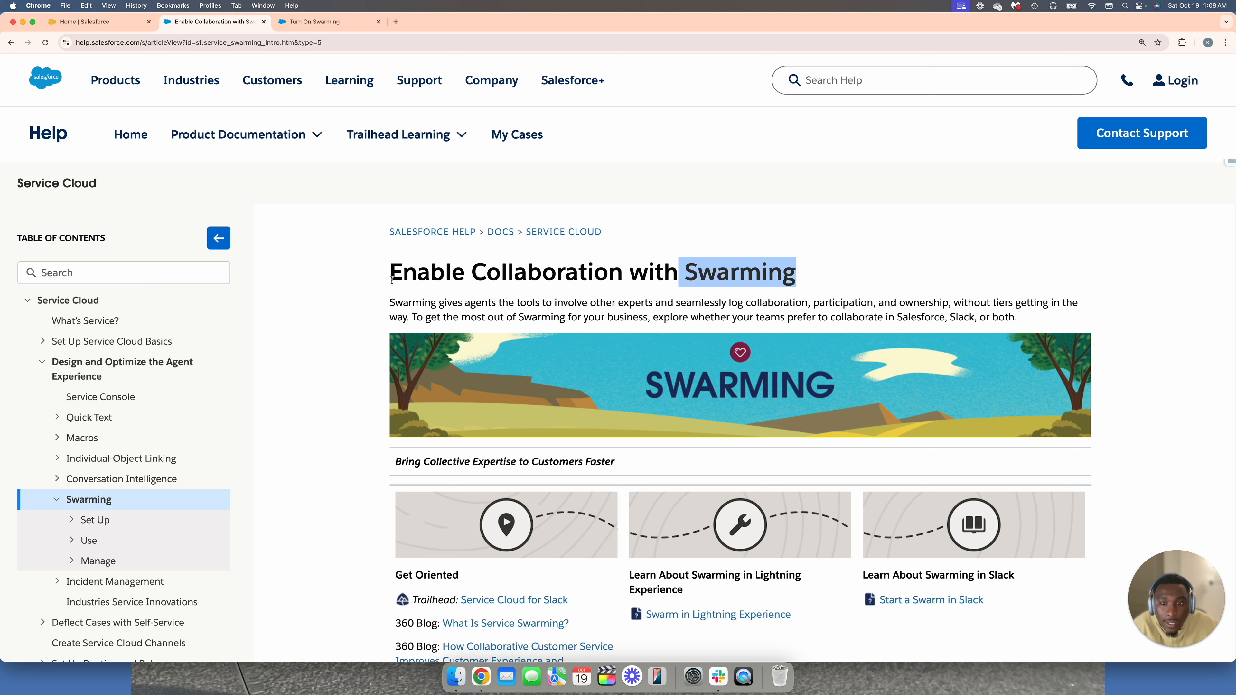
{"action": "left_click_drag", "start_coordinate": [390, 303], "coordinate": [940, 322]}
{"action": "left_click", "coordinate": [864, 306]}
{"action": "double_click", "coordinate": [864, 307]}
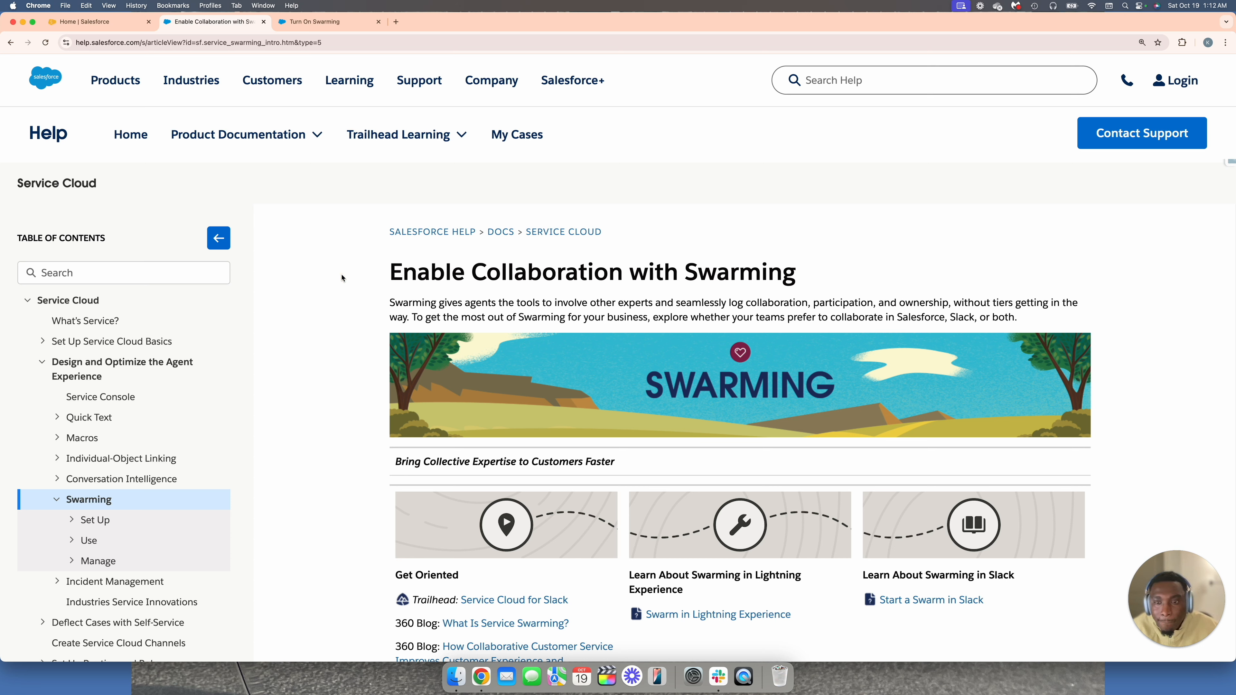
Step: Switch to the Slack browser window and copy the app name "Service Cloud for Slack"
{"action": "right_click", "coordinate": [486, 684]}
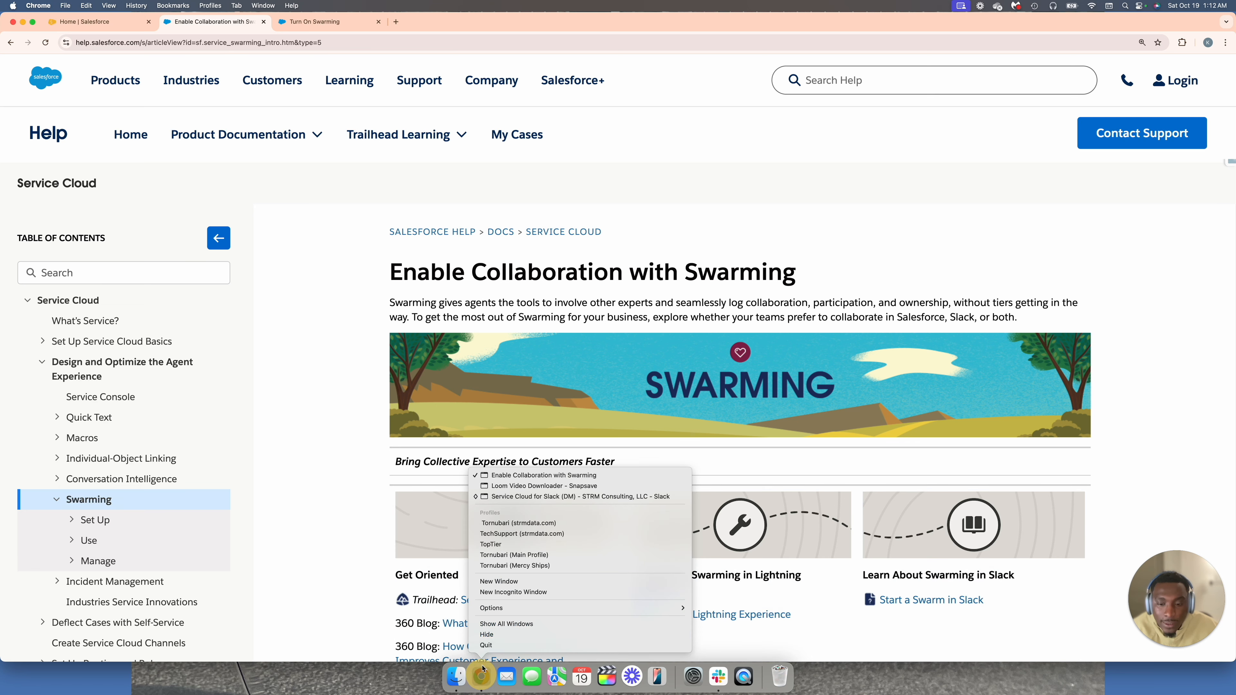
{"action": "left_click", "coordinate": [543, 497]}
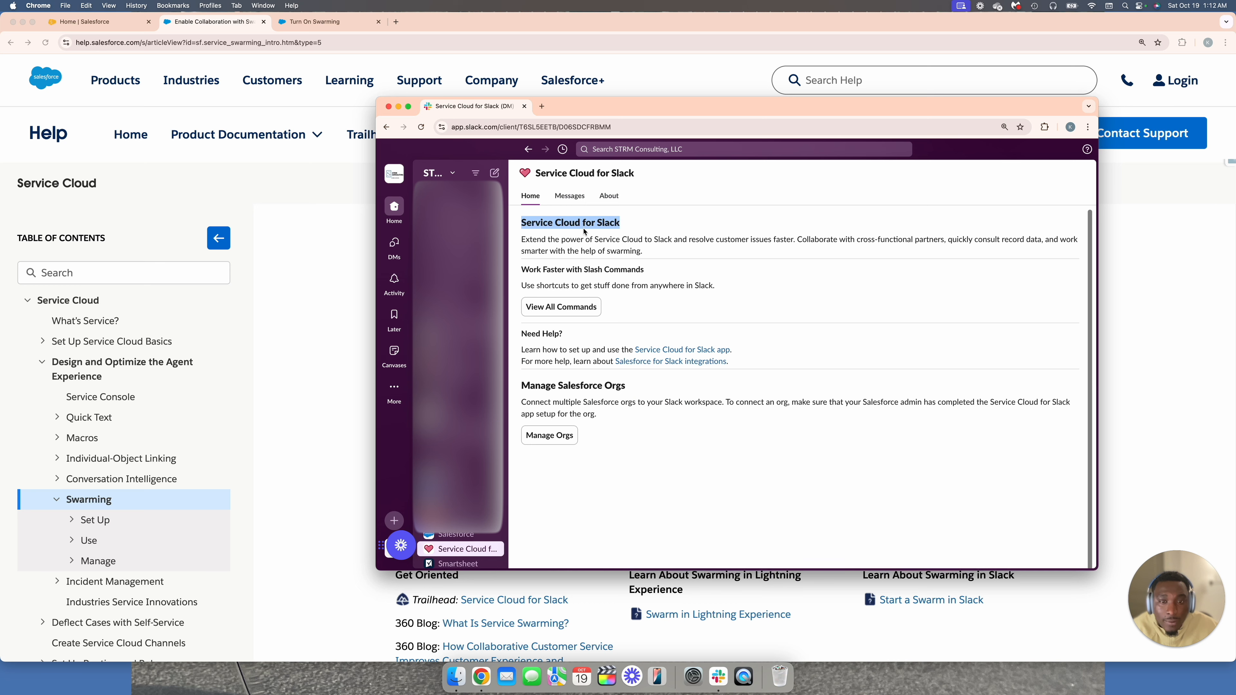
{"action": "triple_click", "coordinate": [597, 227]}
{"action": "key", "text": "super+c"}
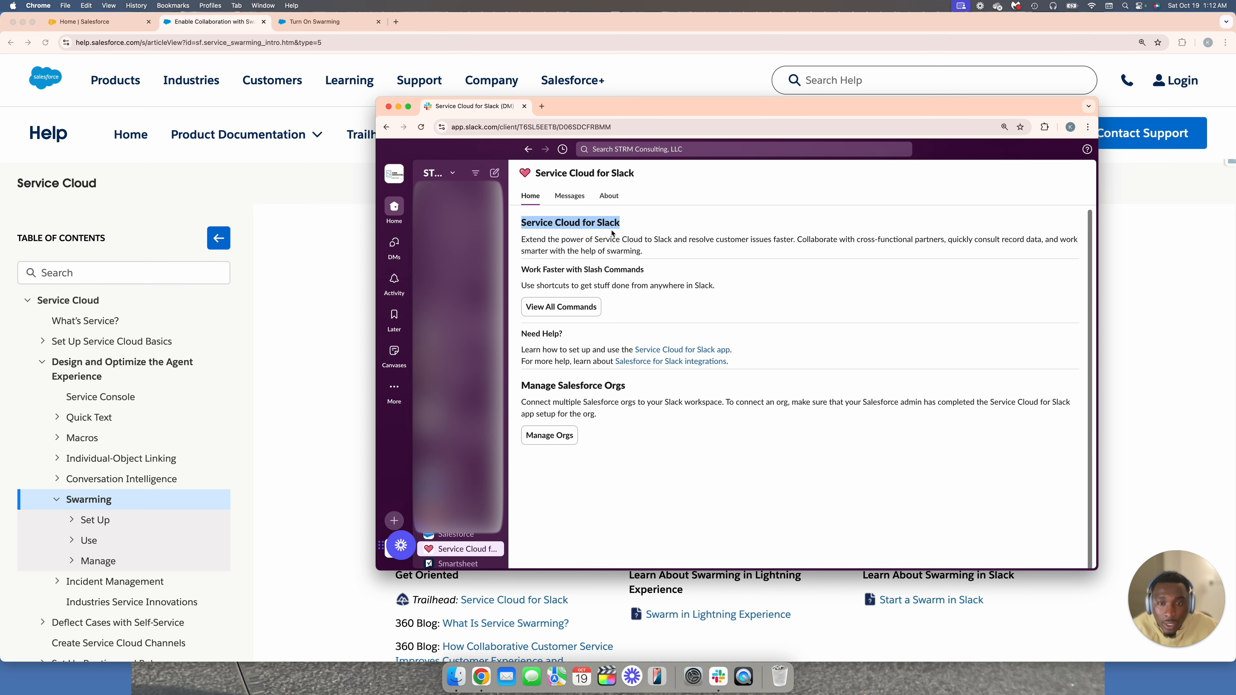
Step: Open the Apps directory within Slack's Automations area
{"action": "scroll", "coordinate": [458, 439], "scroll_direction": "down", "scroll_amount": 3}
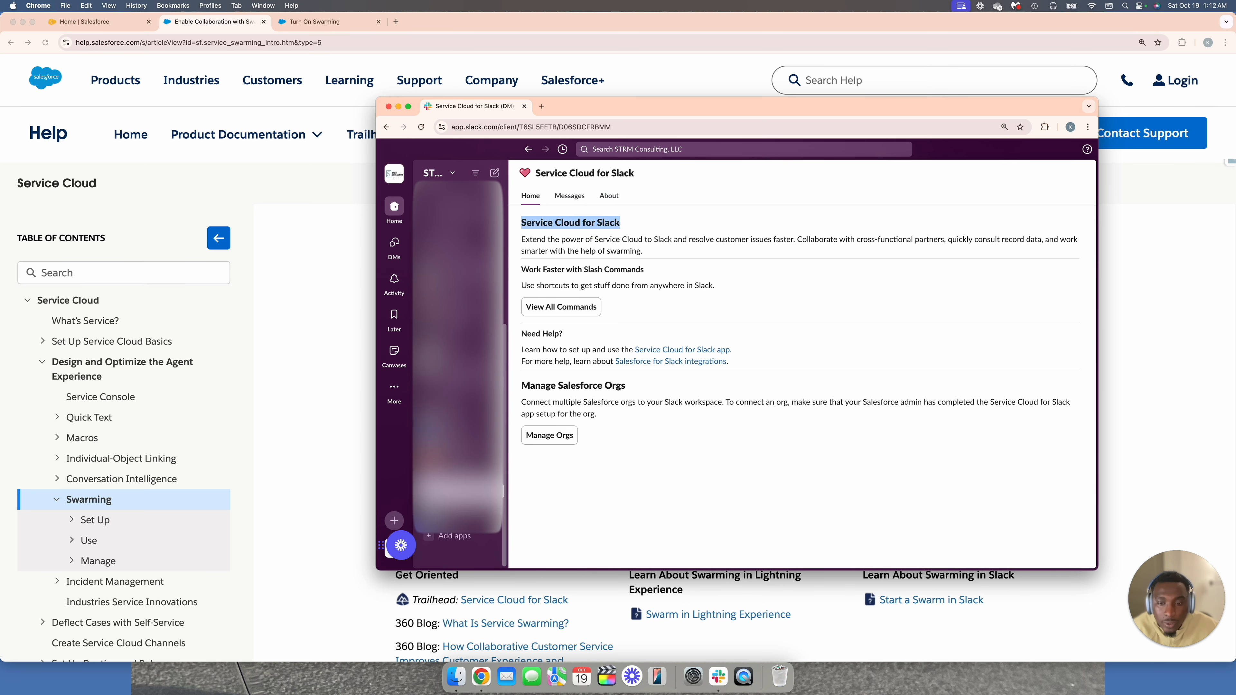
{"action": "left_click", "coordinate": [402, 396]}
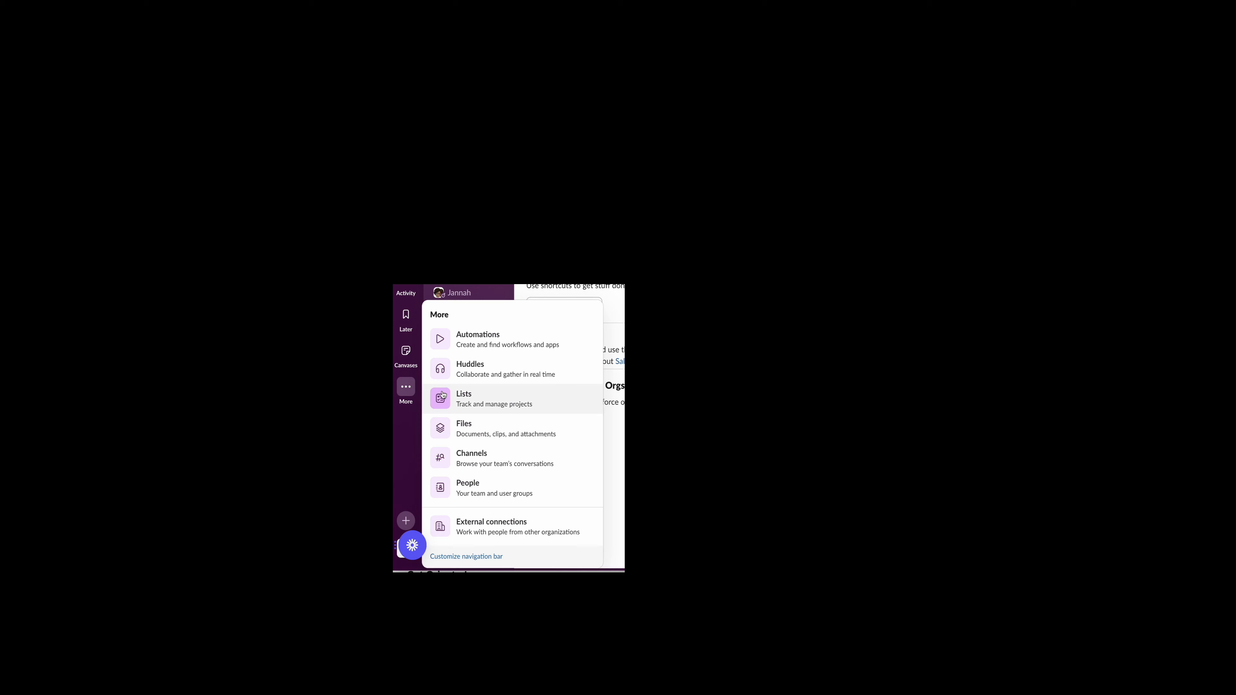
{"action": "mouse_move", "coordinate": [404, 393]}
{"action": "left_click", "coordinate": [491, 341]}
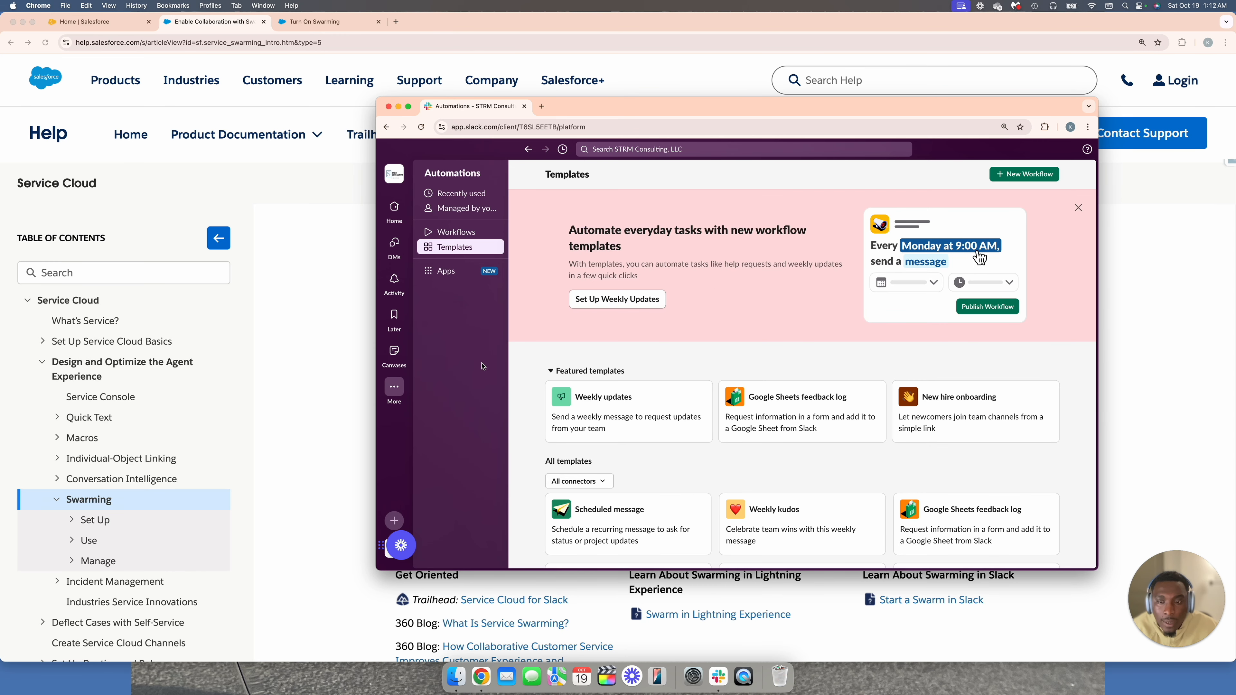
{"action": "left_click", "coordinate": [443, 275]}
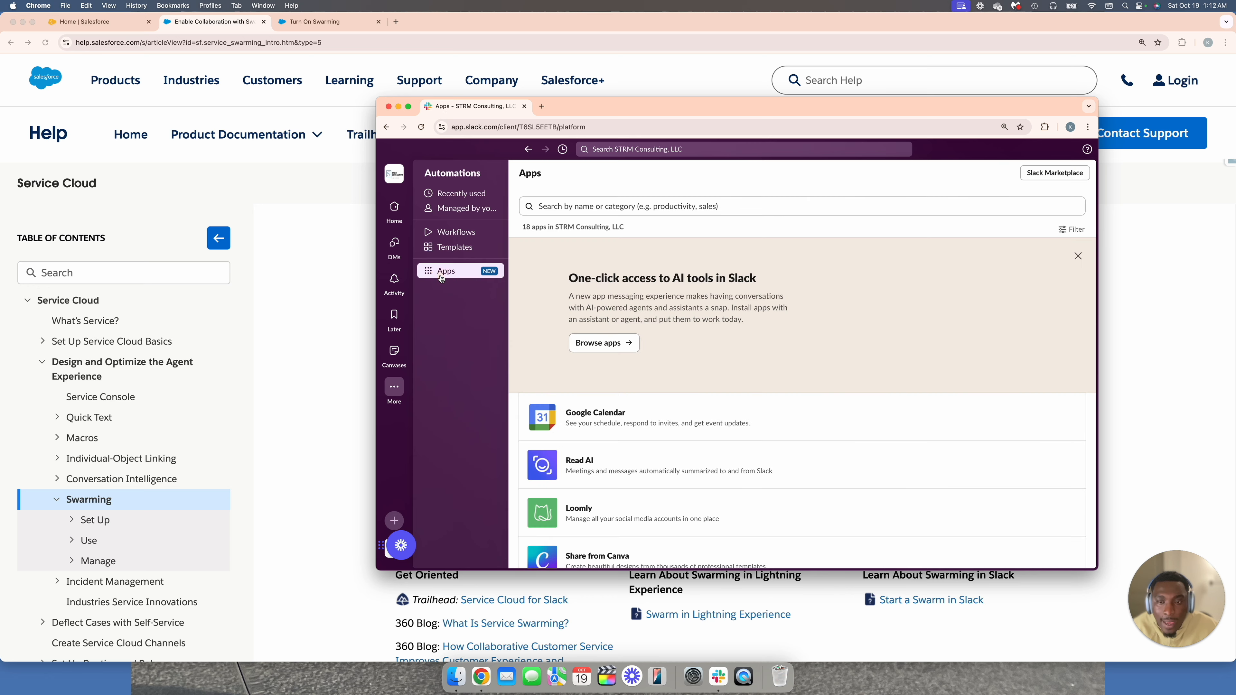
Step: Search the Slack apps for "Service Cloud for Slack", review the app's About details and put the Slack window away
{"action": "left_click", "coordinate": [595, 202]}
{"action": "key", "text": "super+v"}
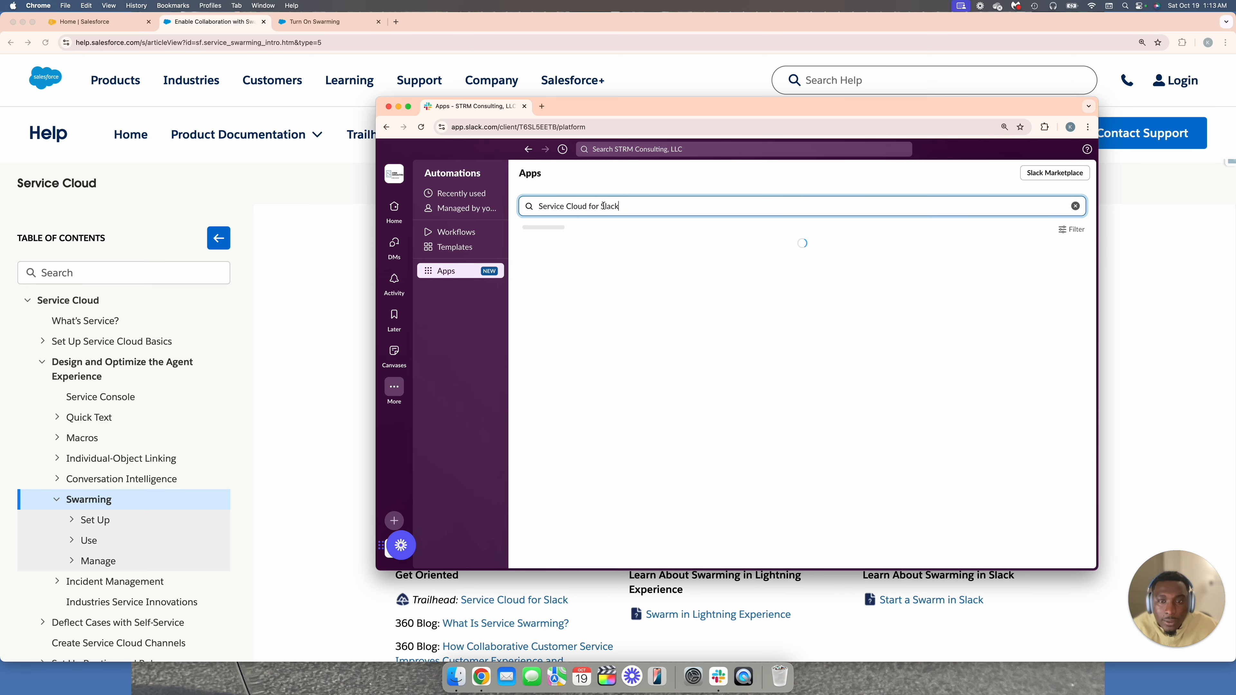
{"action": "scroll", "coordinate": [672, 385], "scroll_direction": "down", "scroll_amount": 2}
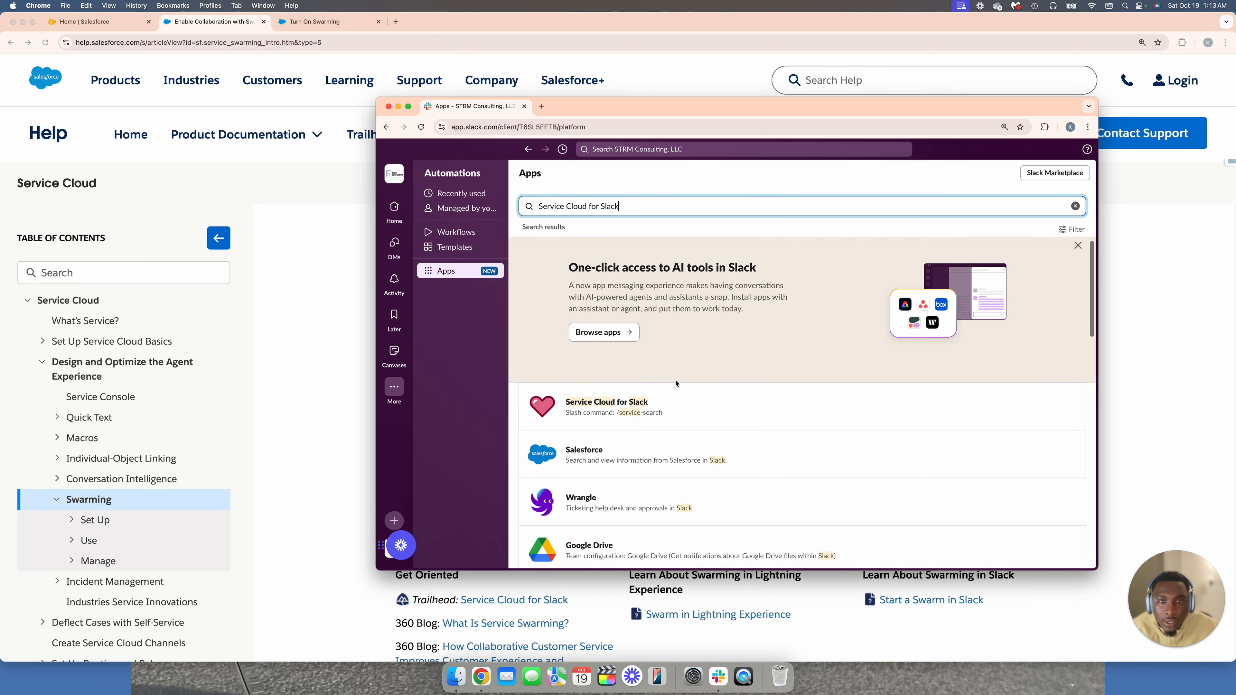
{"action": "left_click", "coordinate": [653, 377]}
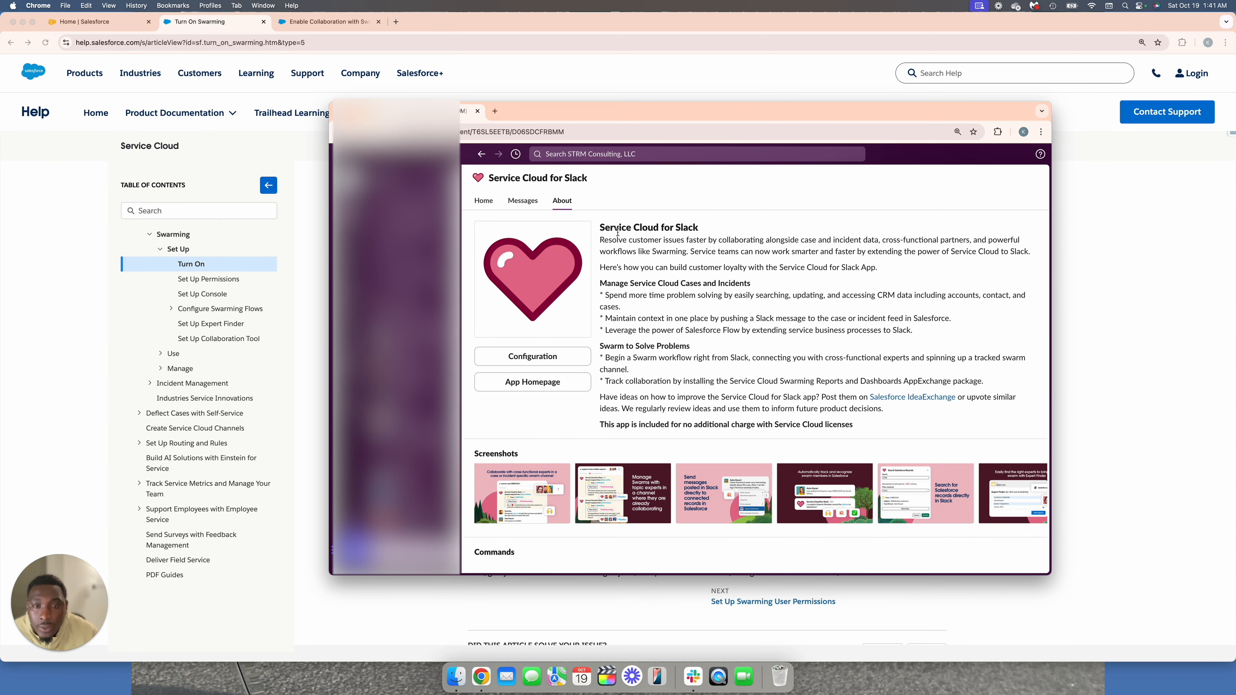
{"action": "left_click_drag", "start_coordinate": [599, 230], "coordinate": [722, 249]}
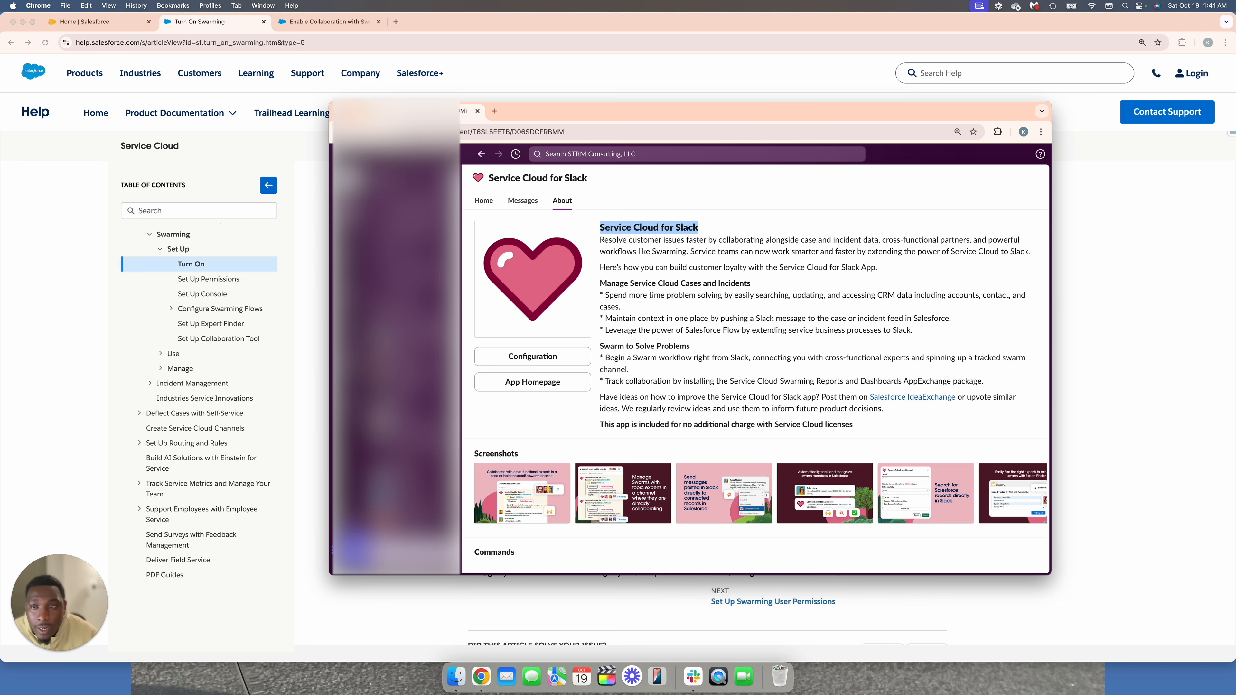
{"action": "left_click", "coordinate": [352, 111]}
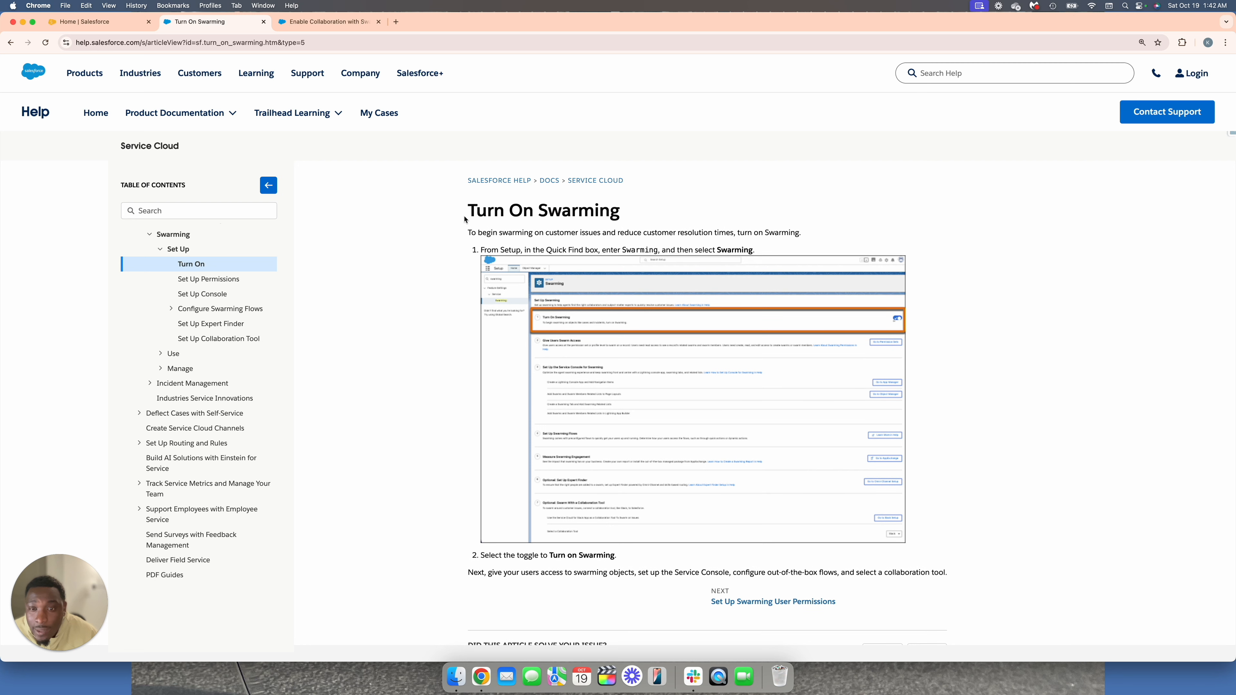
Step: Read the instructions in the Turn On Swarming help article for reaching the Swarming setting
{"action": "left_click_drag", "start_coordinate": [468, 218], "coordinate": [657, 221]}
{"action": "scroll", "coordinate": [523, 232], "scroll_direction": "down", "scroll_amount": 3}
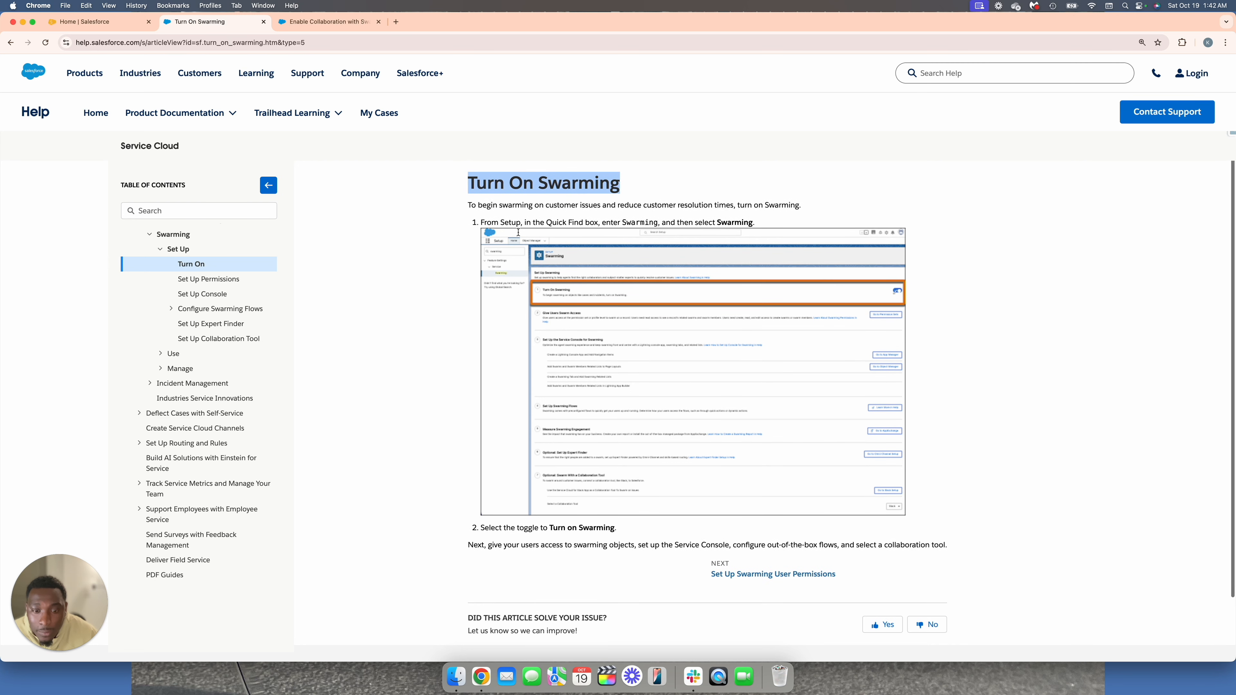
{"action": "scroll", "coordinate": [518, 233], "scroll_direction": "up", "scroll_amount": 2}
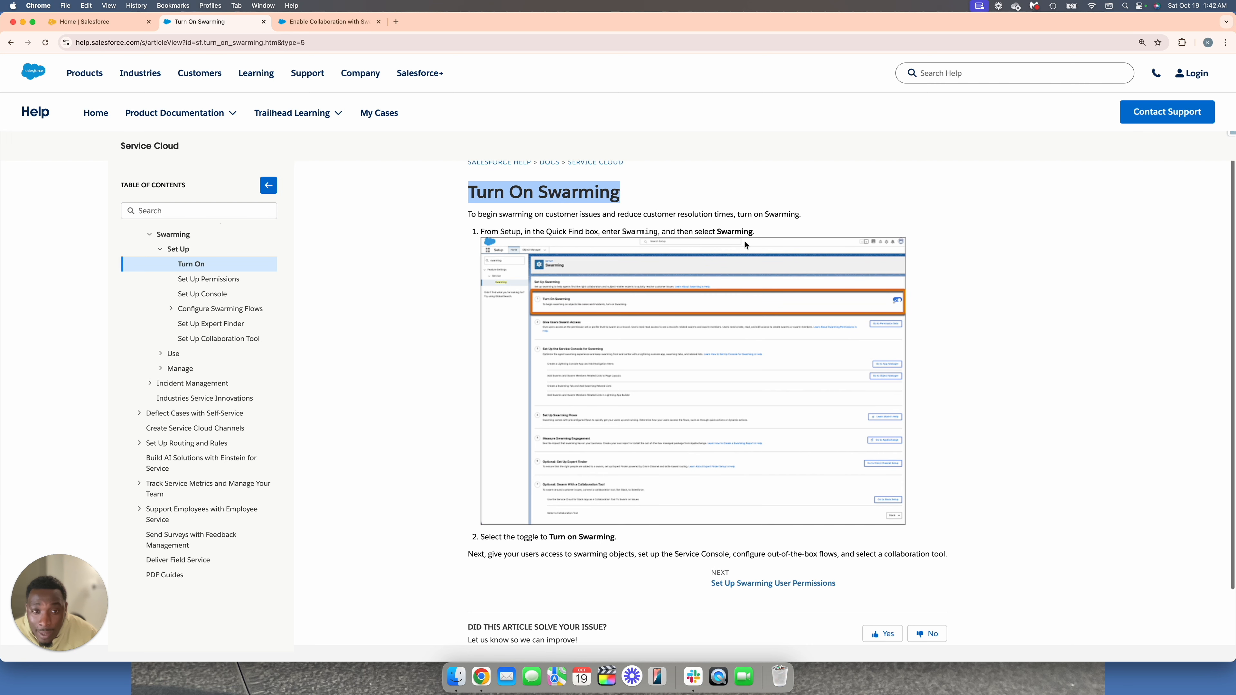
{"action": "double_click", "coordinate": [729, 232]}
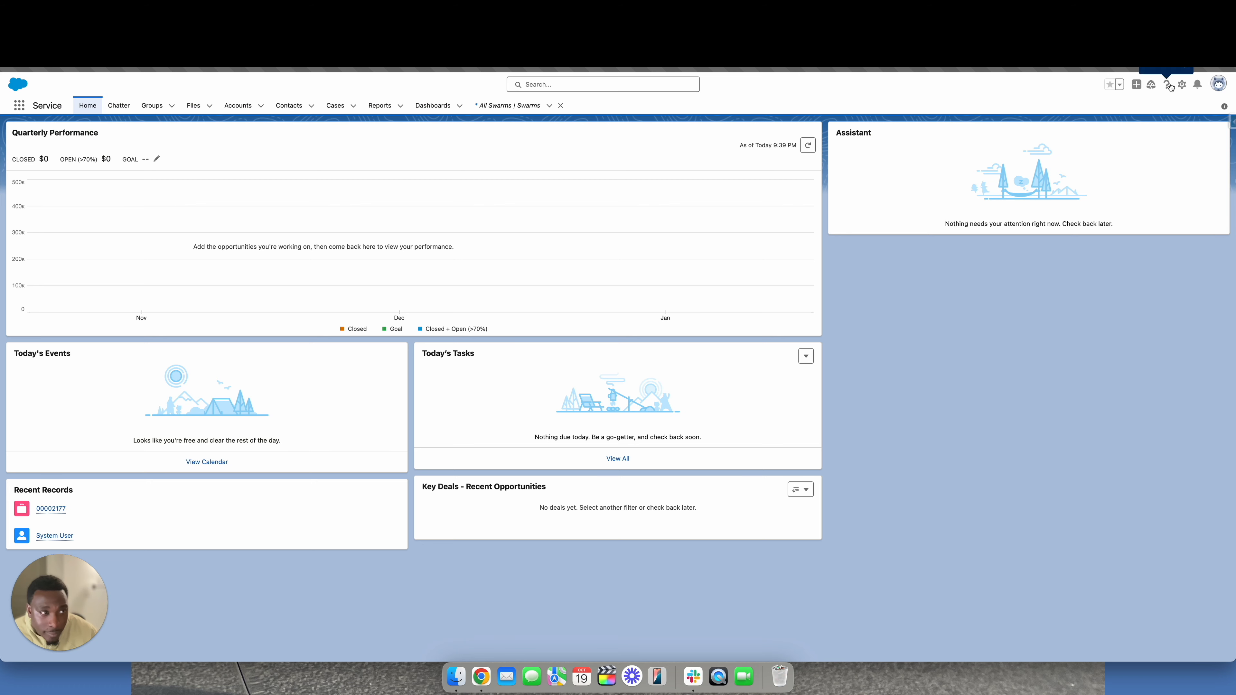
Step: Go to Salesforce Setup, find "Swarming" and open its page under the Service feature settings
{"action": "left_click", "coordinate": [1182, 84]}
{"action": "left_click", "coordinate": [1134, 126]}
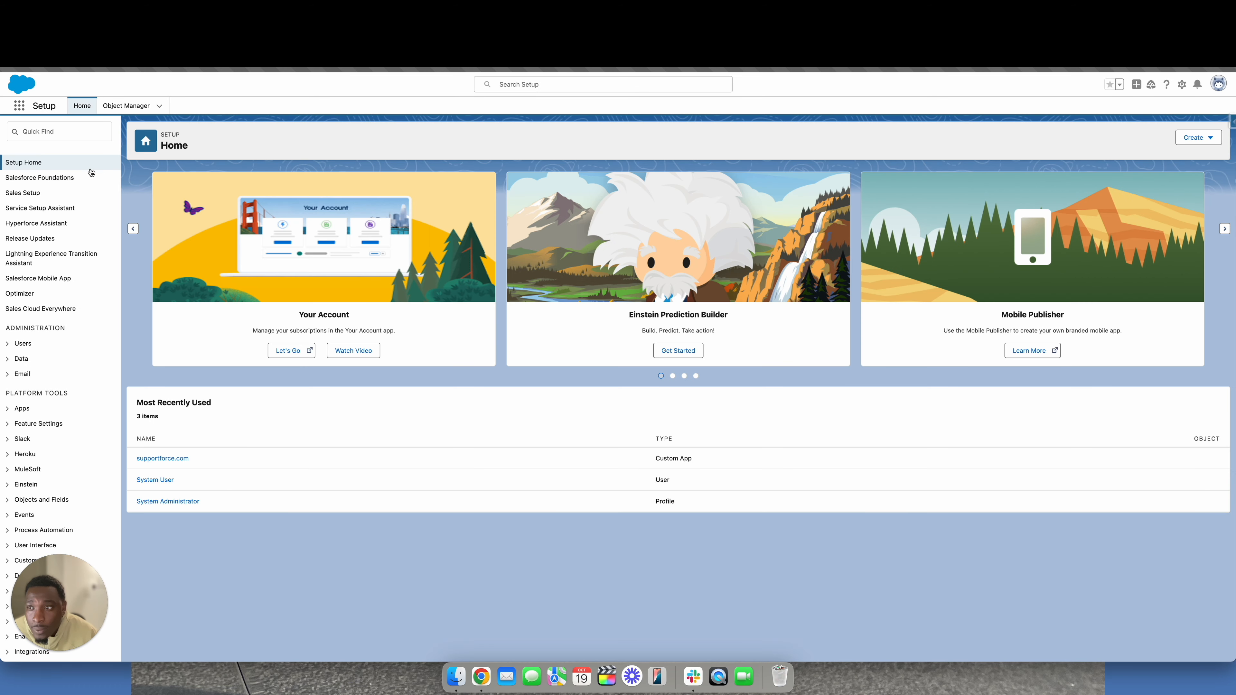
{"action": "left_click", "coordinate": [92, 131]}
{"action": "type", "text": "Swarming"}
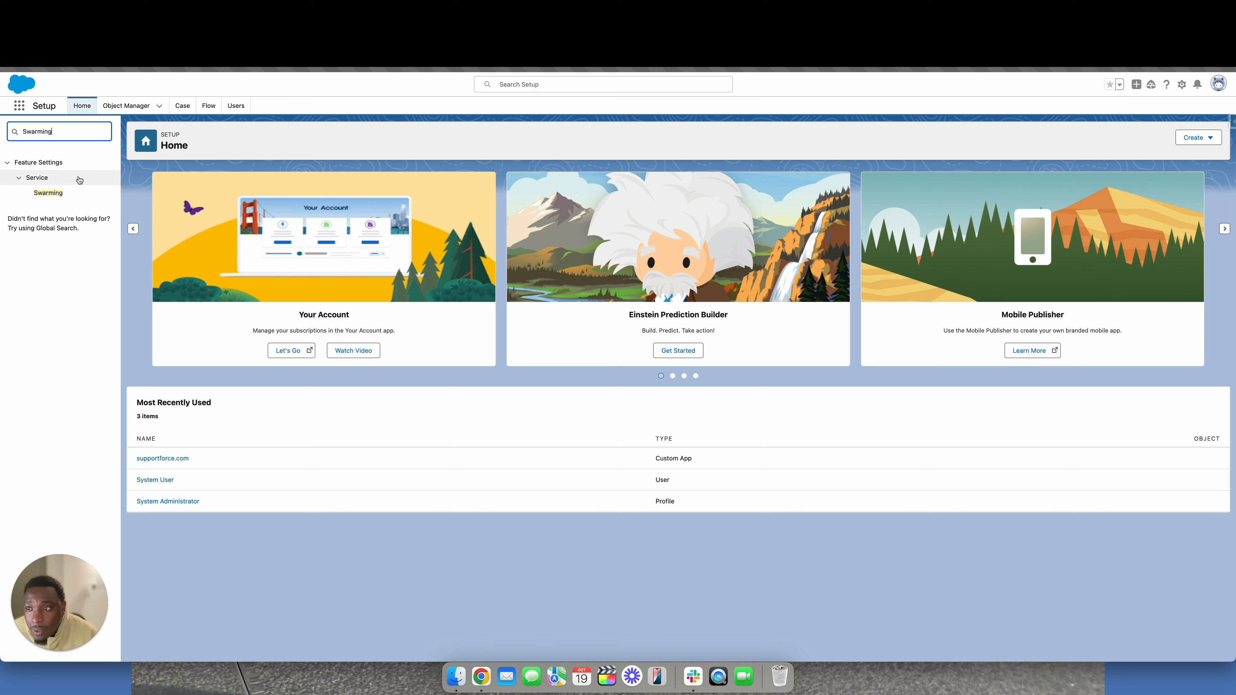
{"action": "left_click", "coordinate": [50, 194]}
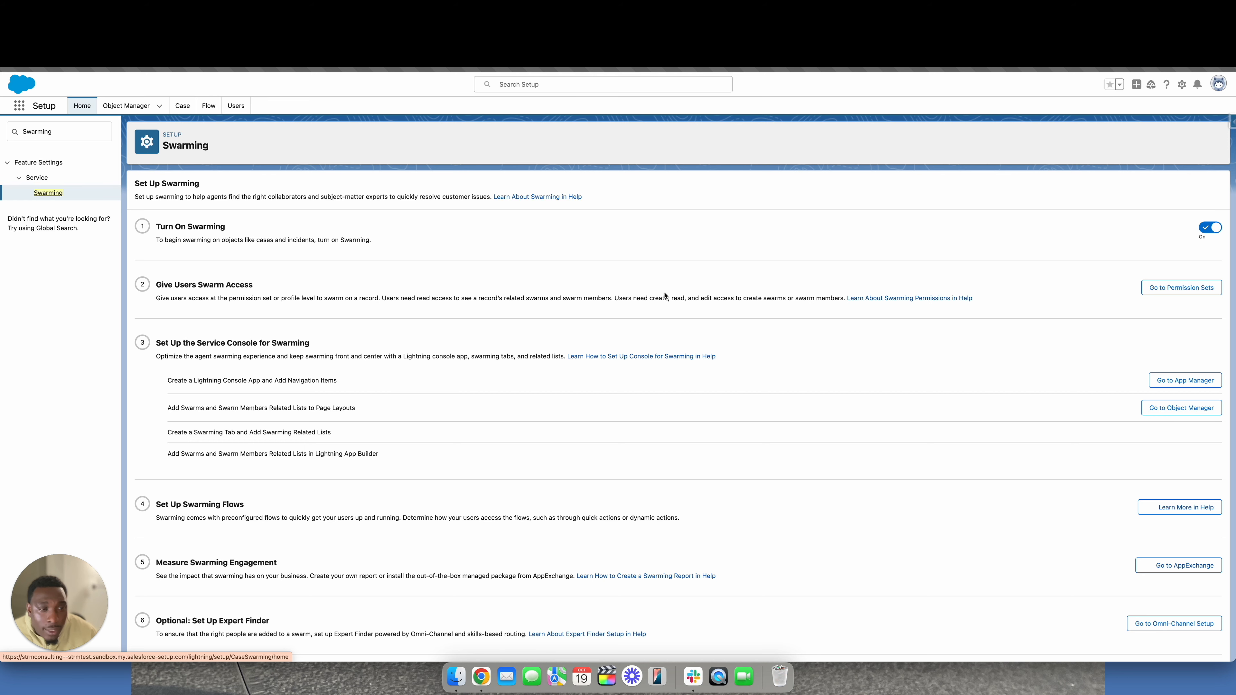
Step: Examine the Swarming setup steps, including the Turn On Swarming toggle, user swarm access and Service Console setup
{"action": "scroll", "coordinate": [301, 296], "scroll_direction": "down", "scroll_amount": 3}
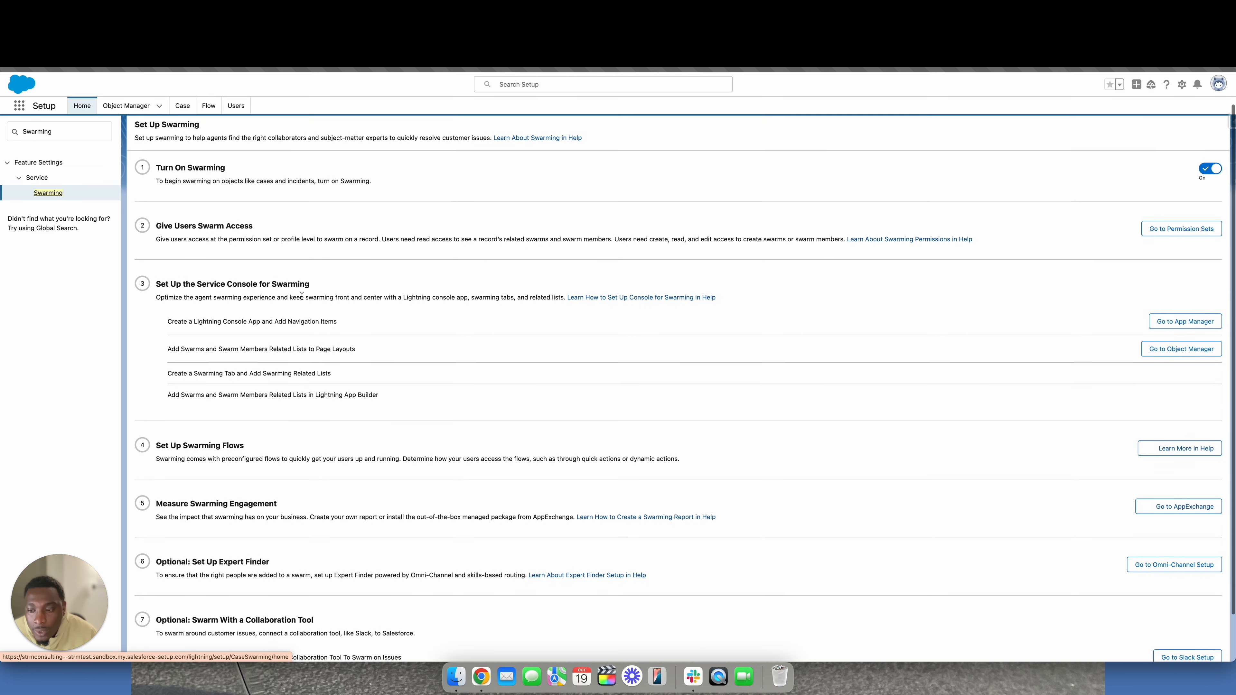
{"action": "scroll", "coordinate": [301, 296], "scroll_direction": "up", "scroll_amount": 1}
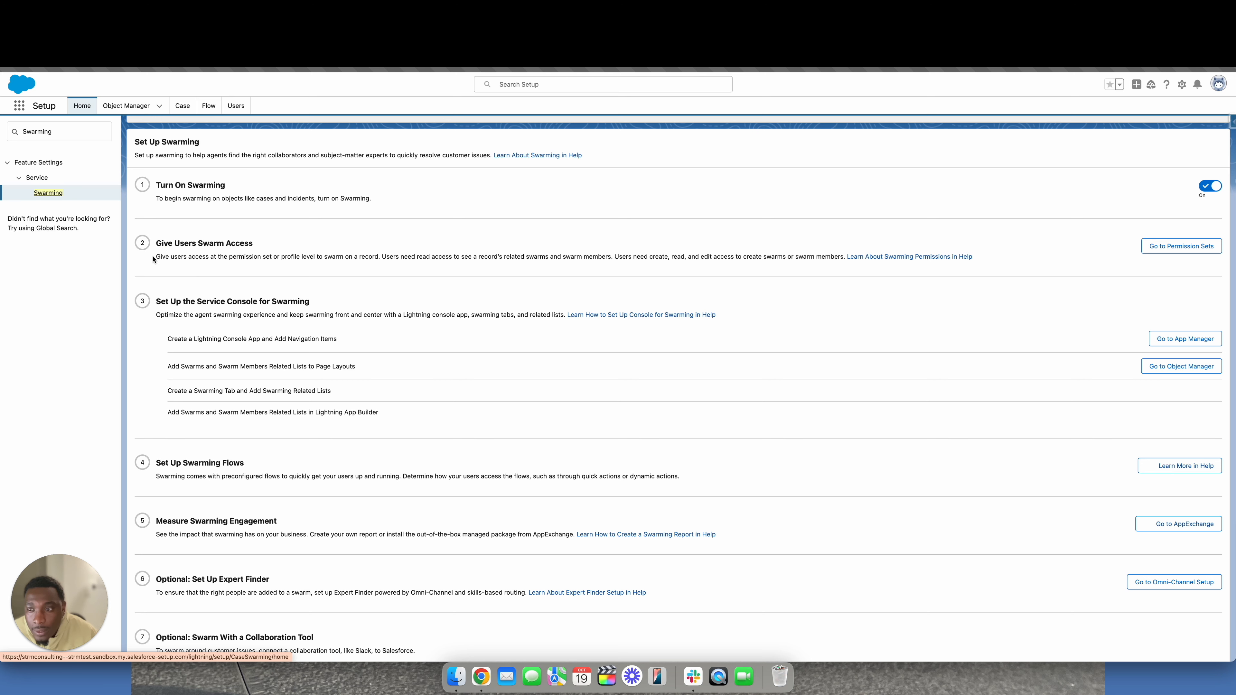
{"action": "left_click_drag", "start_coordinate": [156, 257], "coordinate": [273, 258]}
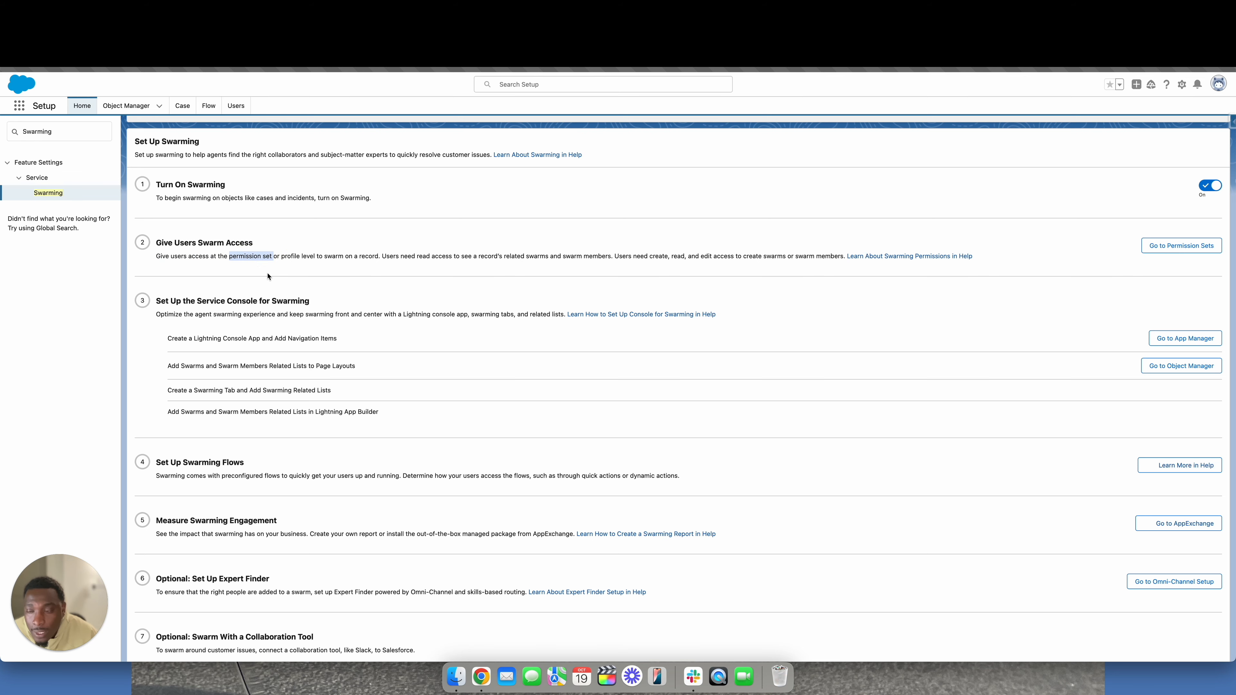
{"action": "scroll", "coordinate": [225, 237], "scroll_direction": "up", "scroll_amount": 2}
{"action": "left_click", "coordinate": [1198, 168]}
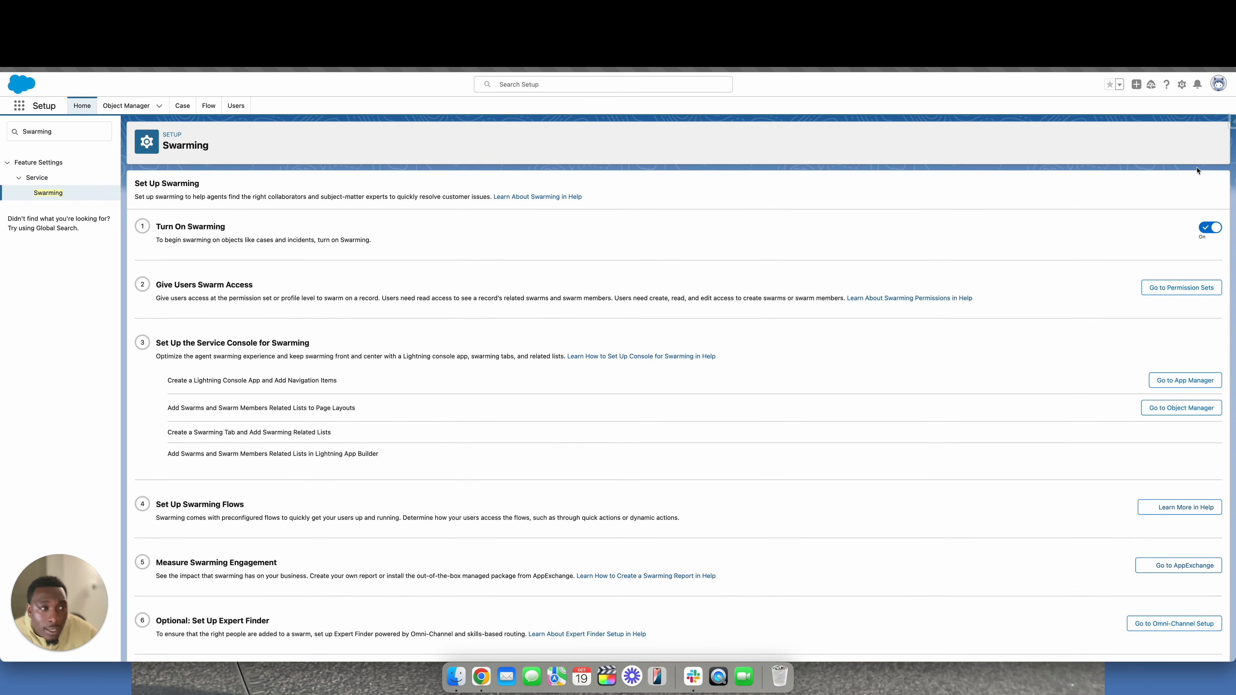
{"action": "scroll", "coordinate": [799, 263], "scroll_direction": "down", "scroll_amount": 1}
{"action": "scroll", "coordinate": [800, 263], "scroll_direction": "down", "scroll_amount": 3}
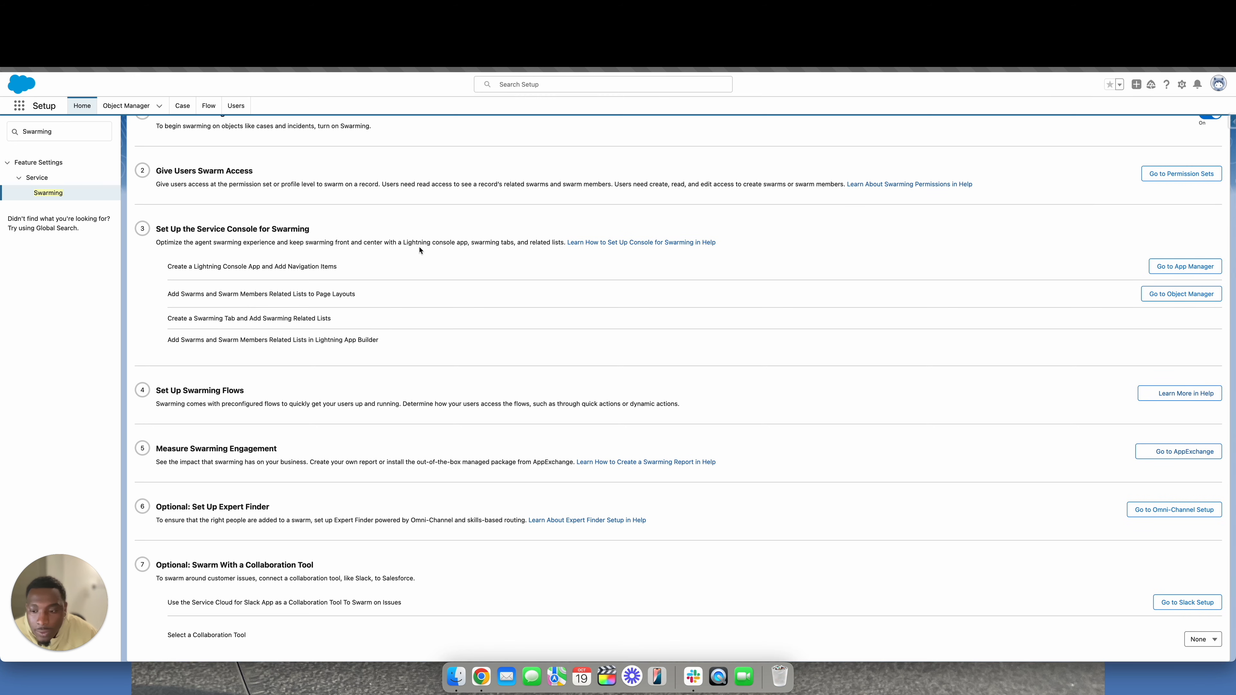
{"action": "scroll", "coordinate": [418, 251], "scroll_direction": "up", "scroll_amount": 1}
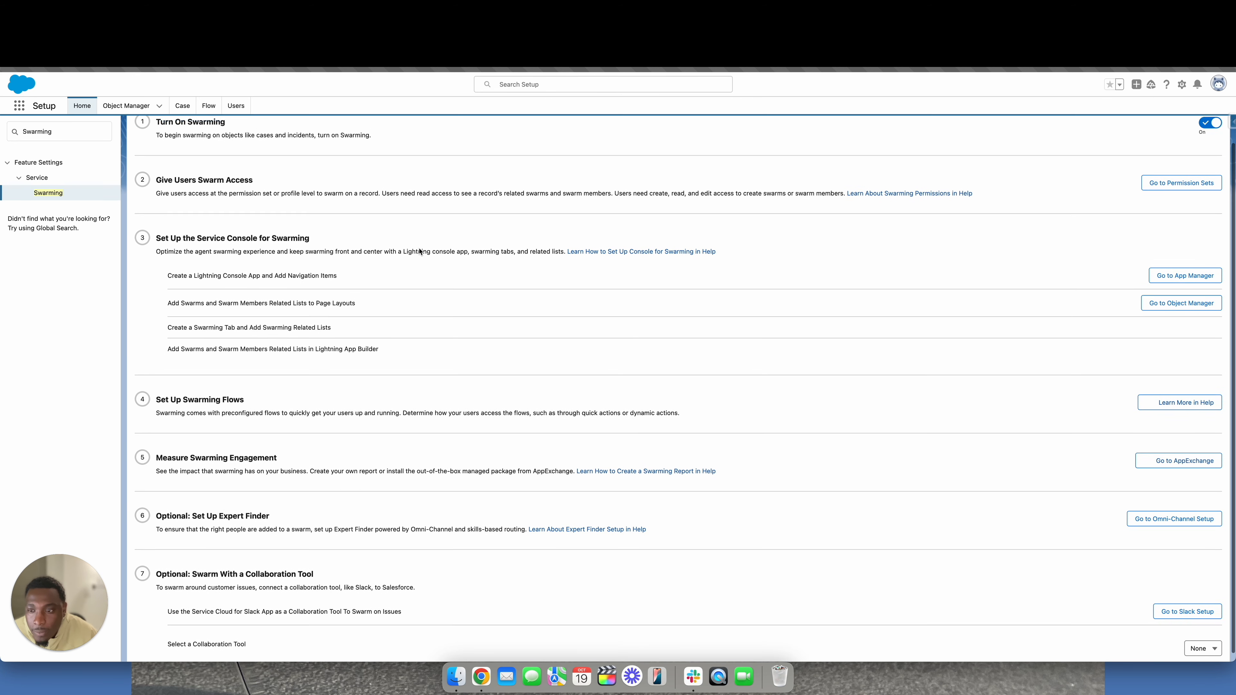
{"action": "scroll", "coordinate": [420, 250], "scroll_direction": "up", "scroll_amount": 1}
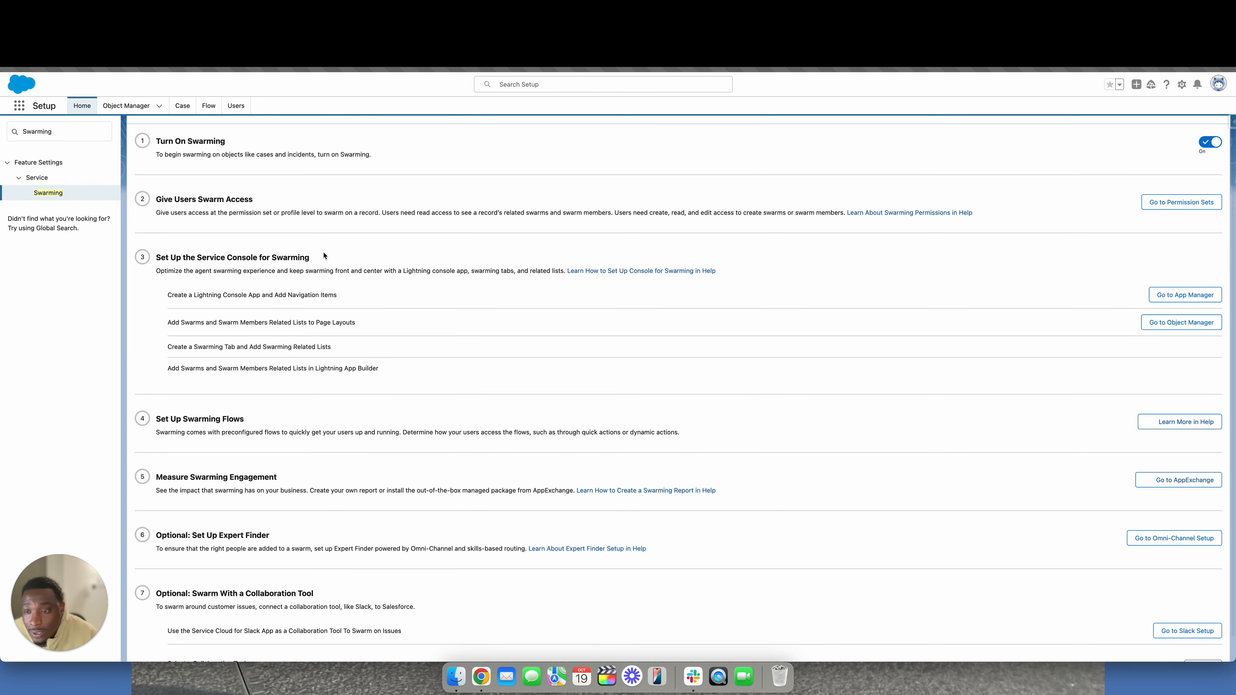
{"action": "scroll", "coordinate": [318, 261], "scroll_direction": "up", "scroll_amount": 4}
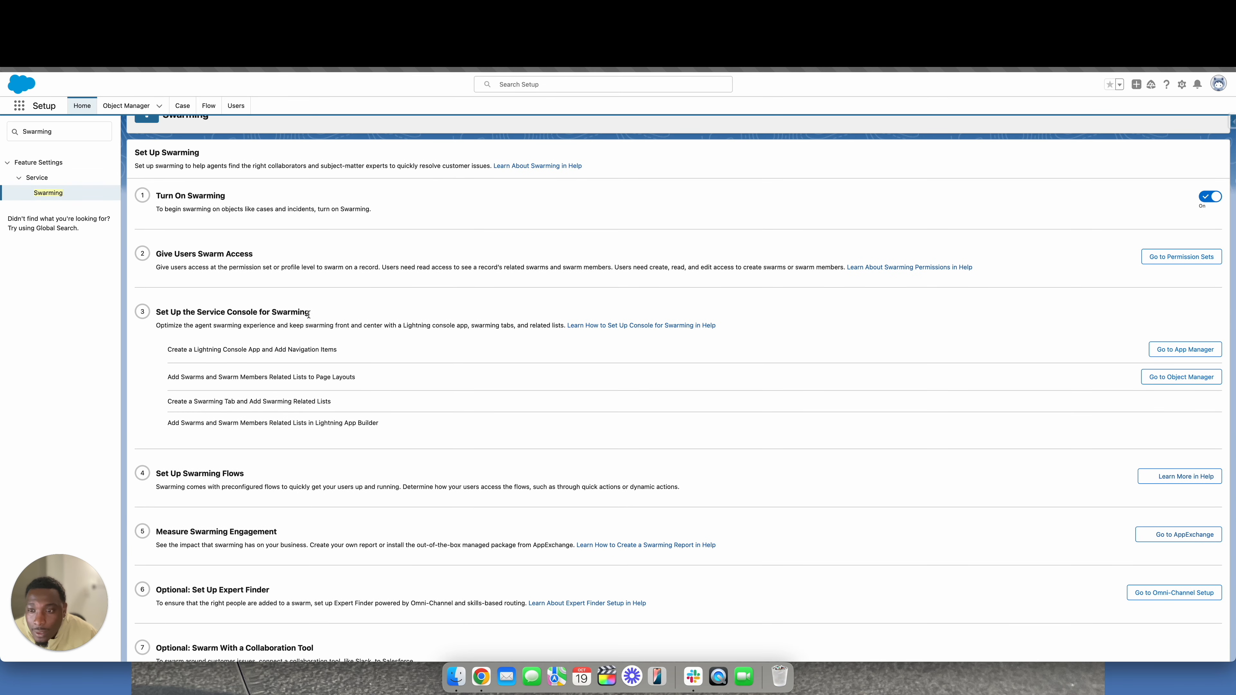
{"action": "scroll", "coordinate": [307, 314], "scroll_direction": "up", "scroll_amount": 1}
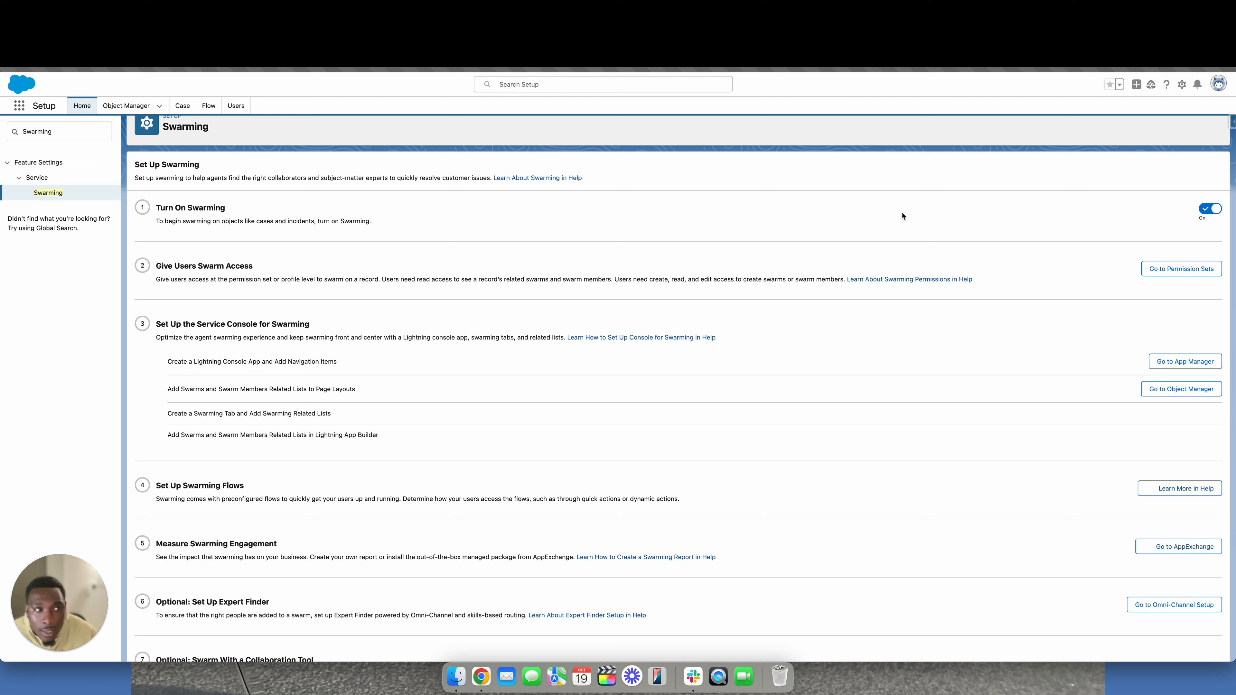
Step: Use Salesforce Inspector to check the System User's enabled permission sets, leave the assignments unedited and look through the user's detail page
{"action": "left_click", "coordinate": [1233, 121]}
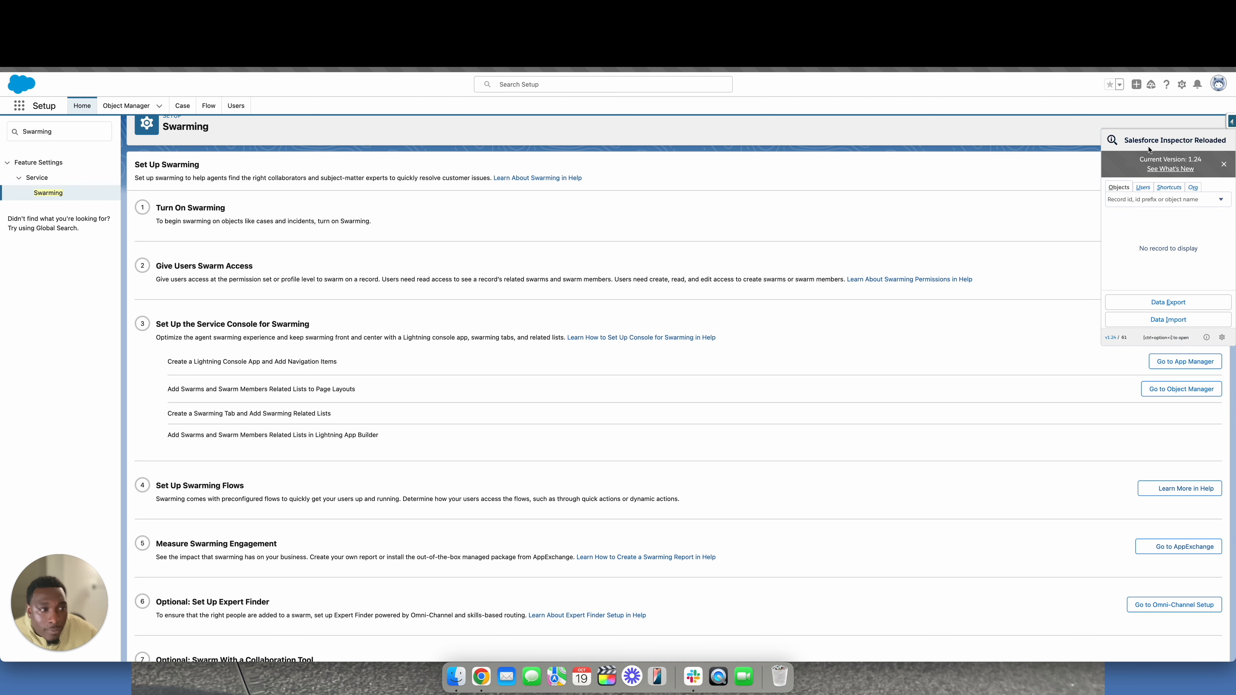
{"action": "left_click", "coordinate": [1143, 188]}
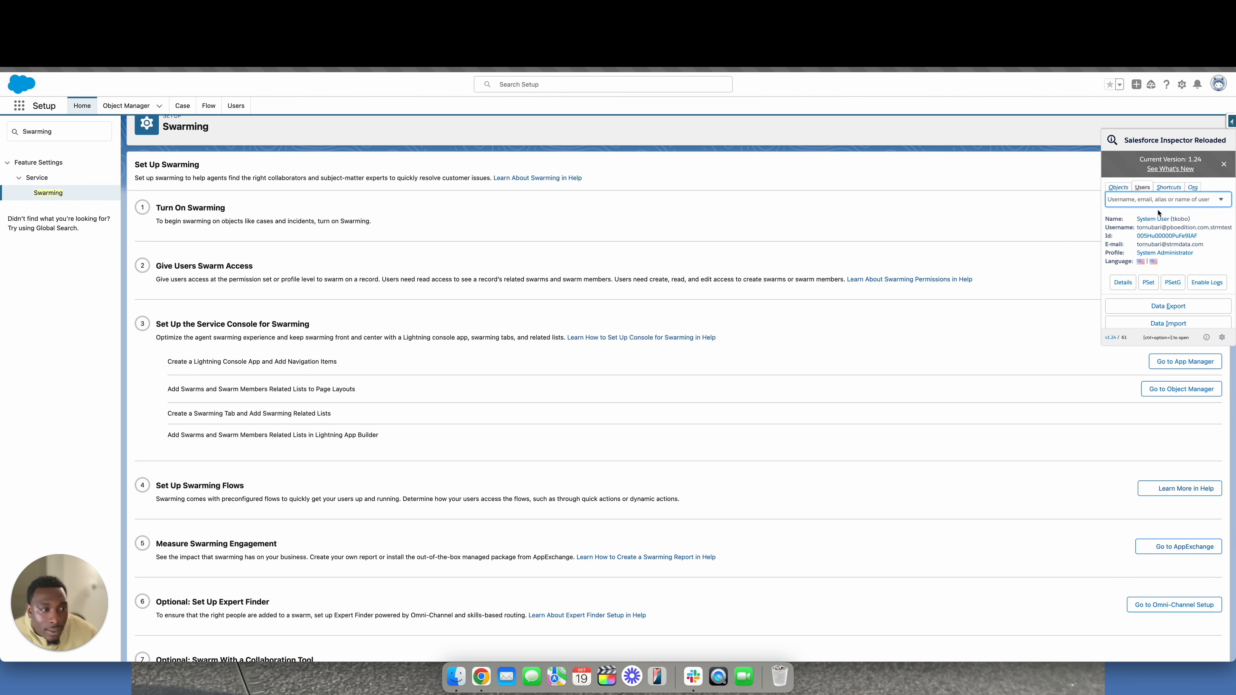
{"action": "left_click", "coordinate": [1156, 259]}
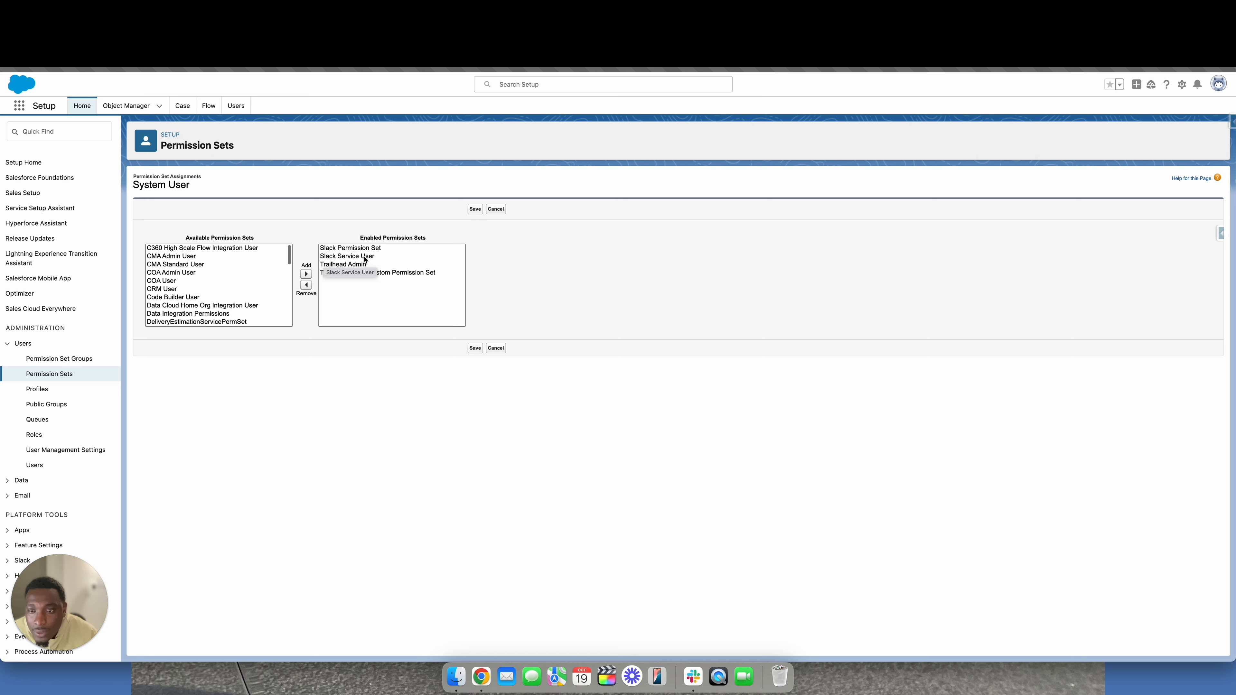
{"action": "left_click", "coordinate": [480, 243]}
{"action": "left_click", "coordinate": [496, 209]}
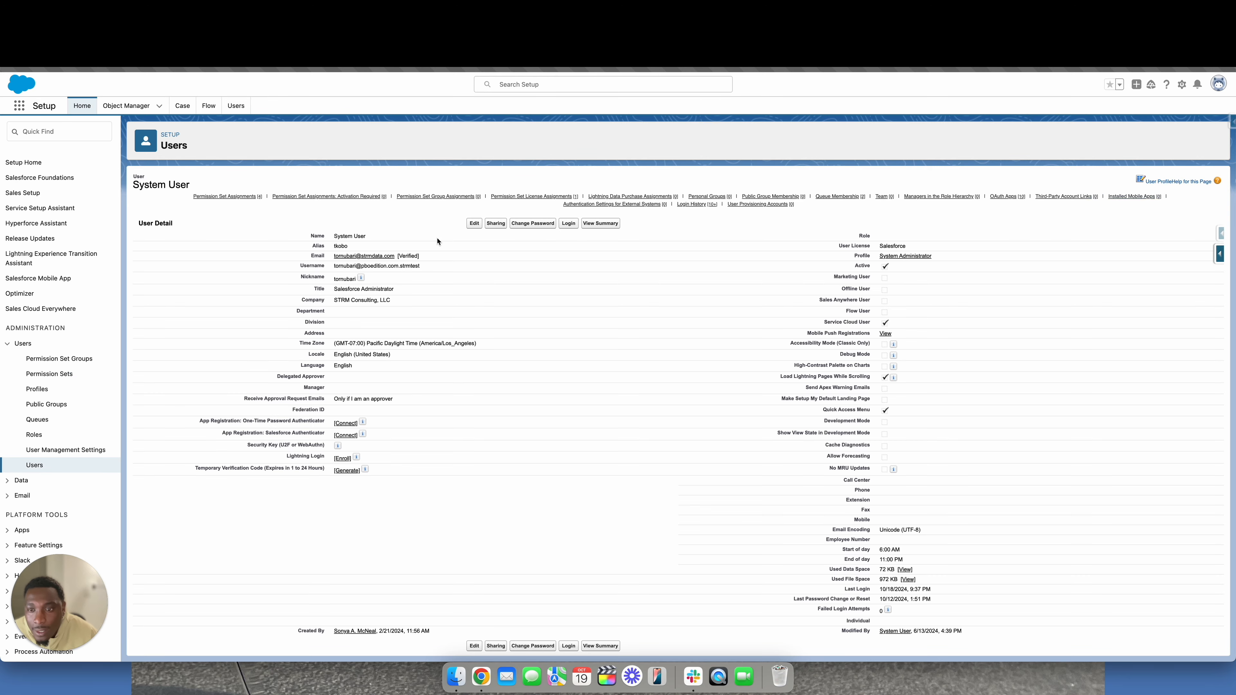
{"action": "scroll", "coordinate": [437, 240], "scroll_direction": "down", "scroll_amount": 15}
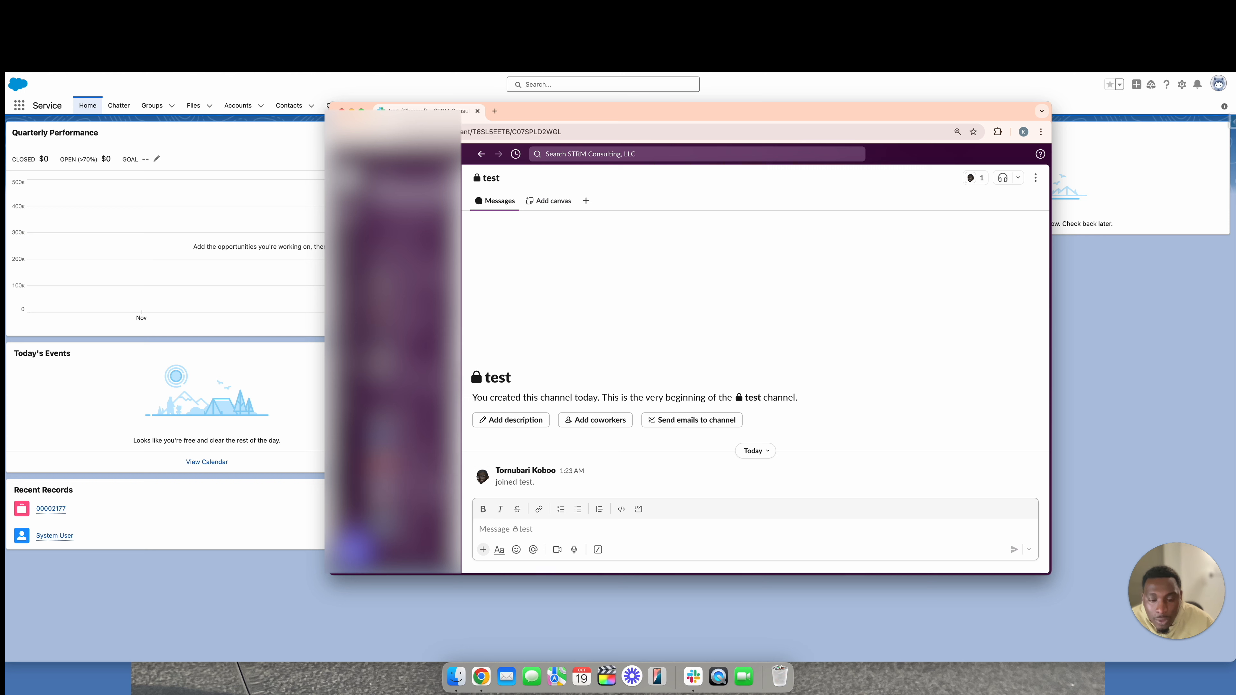
Step: In the test channel's message field, look through the "/service" commands of Service Cloud for Slack and run /service-create
{"action": "left_click", "coordinate": [532, 534]}
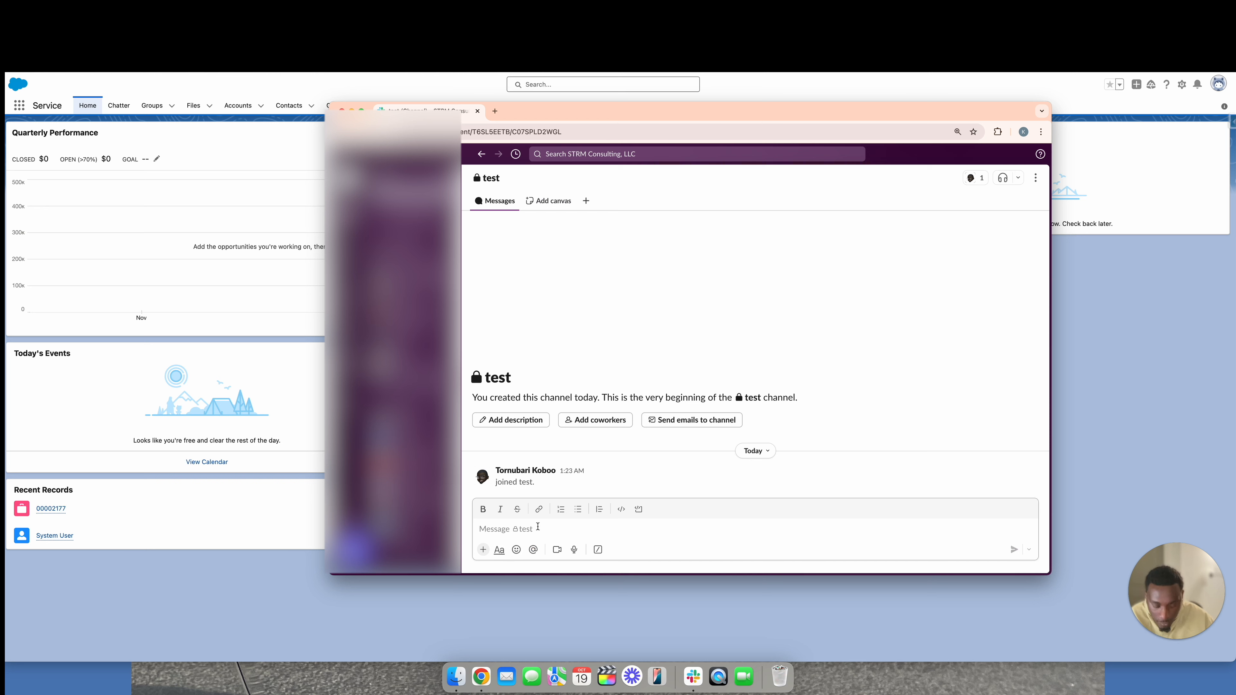
{"action": "type", "text": "/service"}
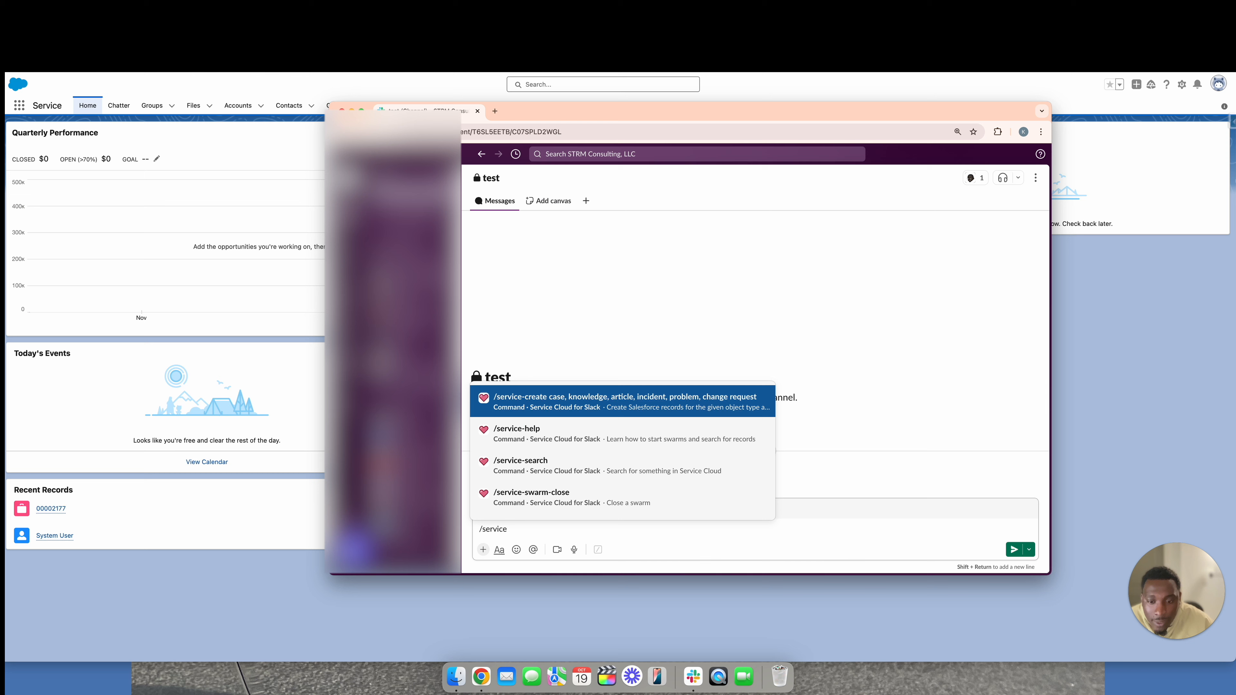
{"action": "key", "text": "Up"}
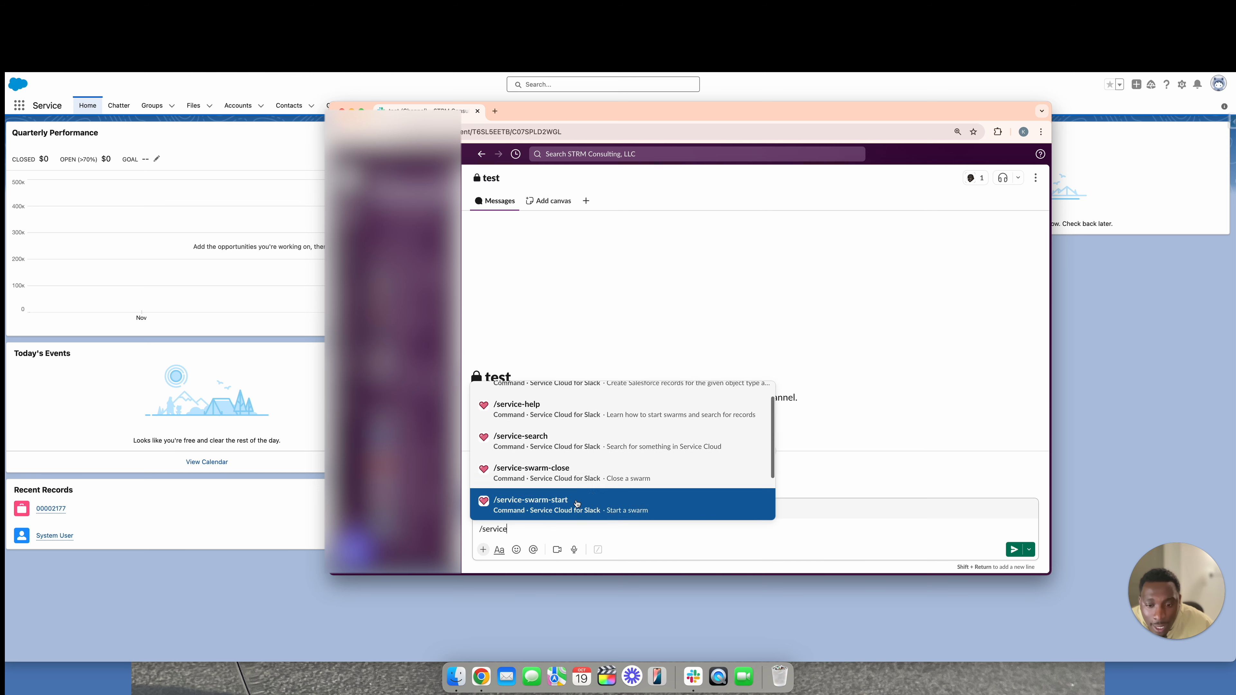
{"action": "scroll", "coordinate": [593, 469], "scroll_direction": "up", "scroll_amount": 2}
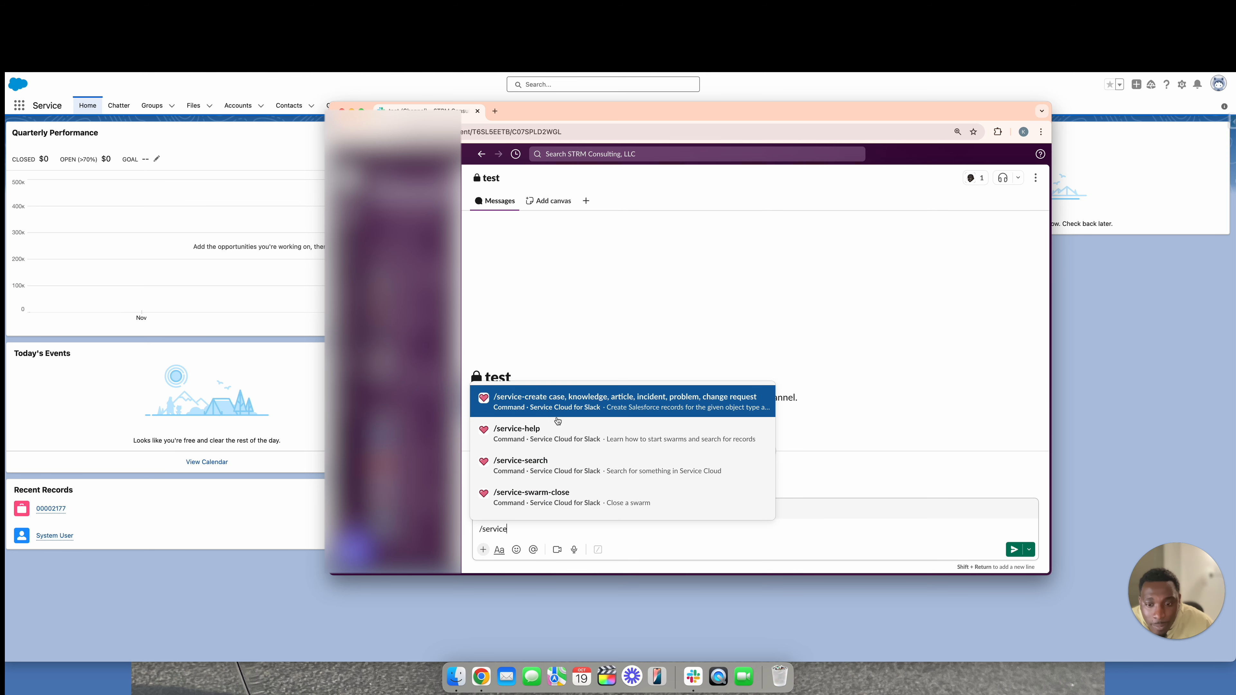
{"action": "scroll", "coordinate": [580, 431], "scroll_direction": "down", "scroll_amount": 1}
{"action": "scroll", "coordinate": [580, 432], "scroll_direction": "down", "scroll_amount": 3}
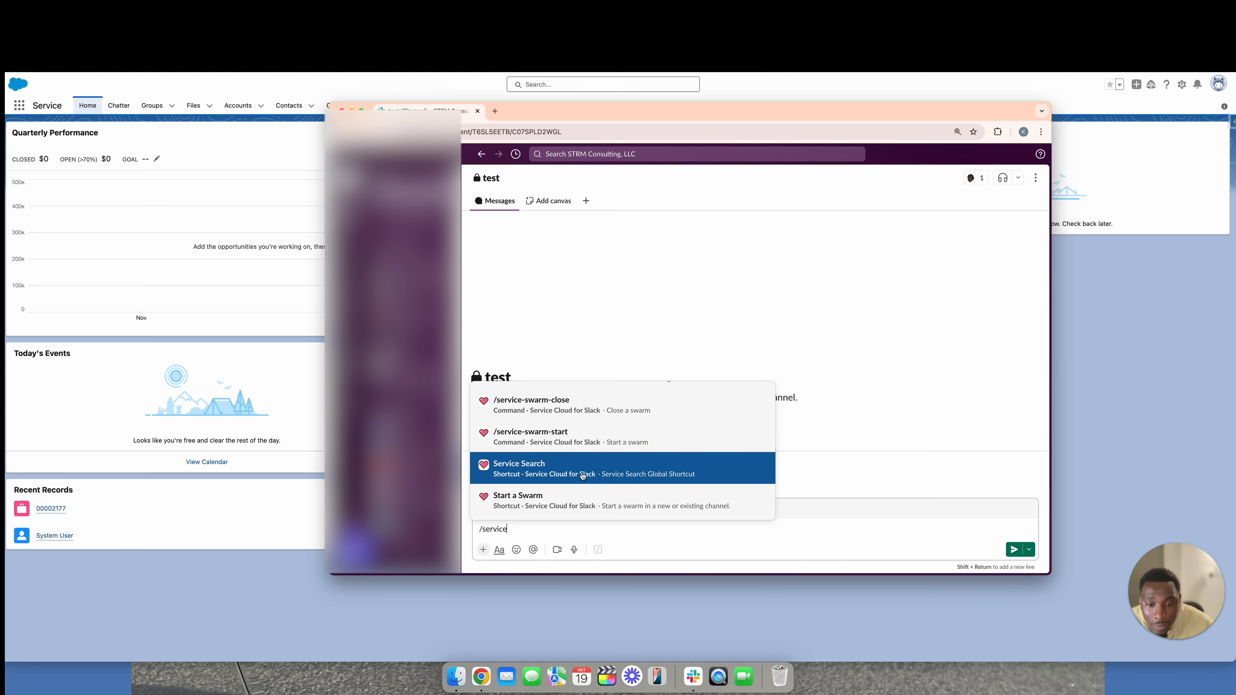
{"action": "scroll", "coordinate": [600, 470], "scroll_direction": "up", "scroll_amount": 3}
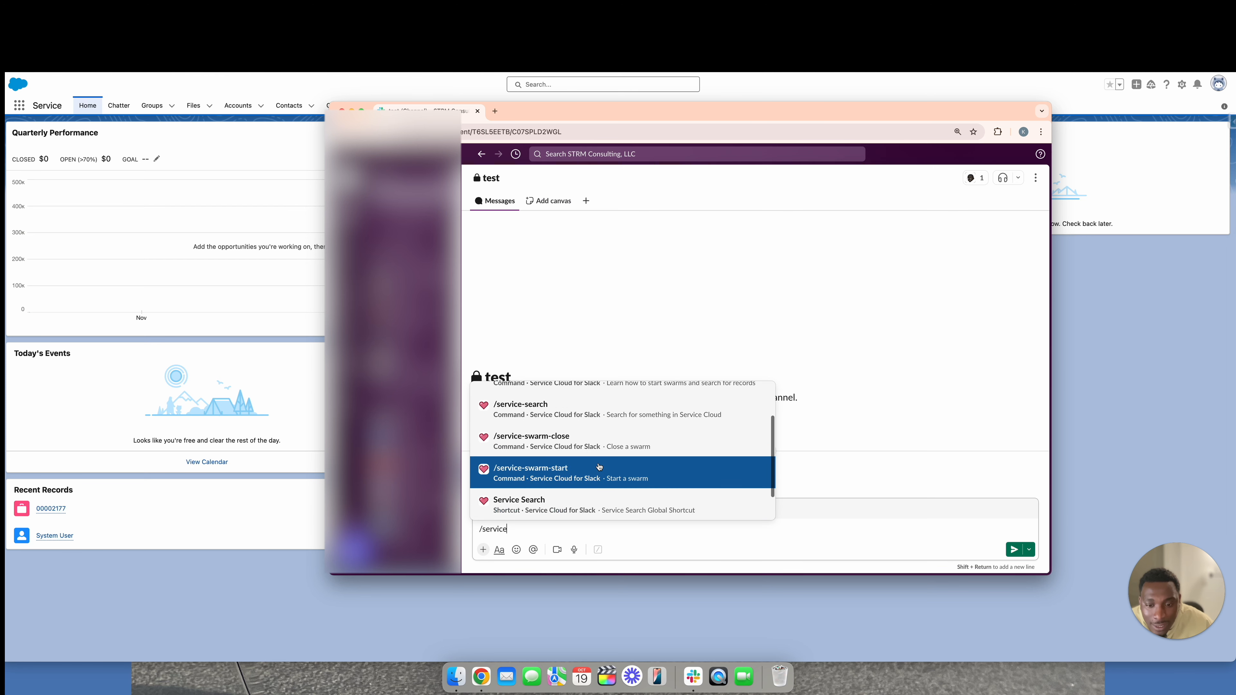
{"action": "scroll", "coordinate": [599, 467], "scroll_direction": "up", "scroll_amount": 2}
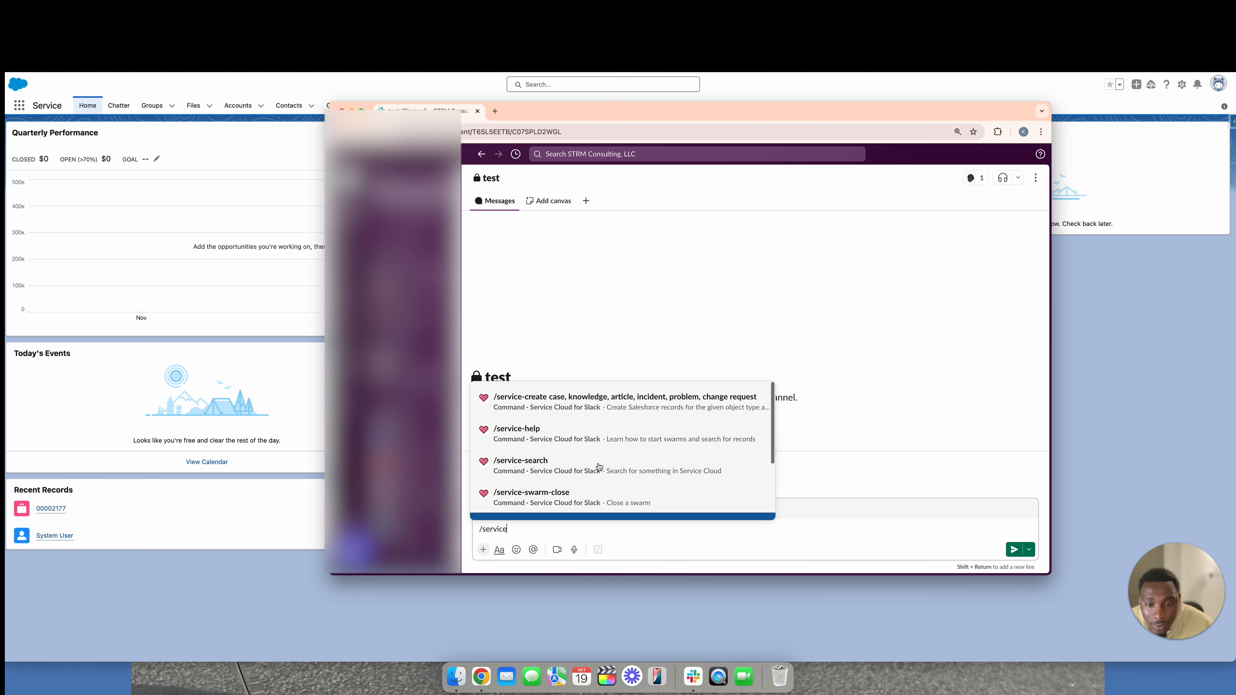
{"action": "left_click", "coordinate": [611, 413]}
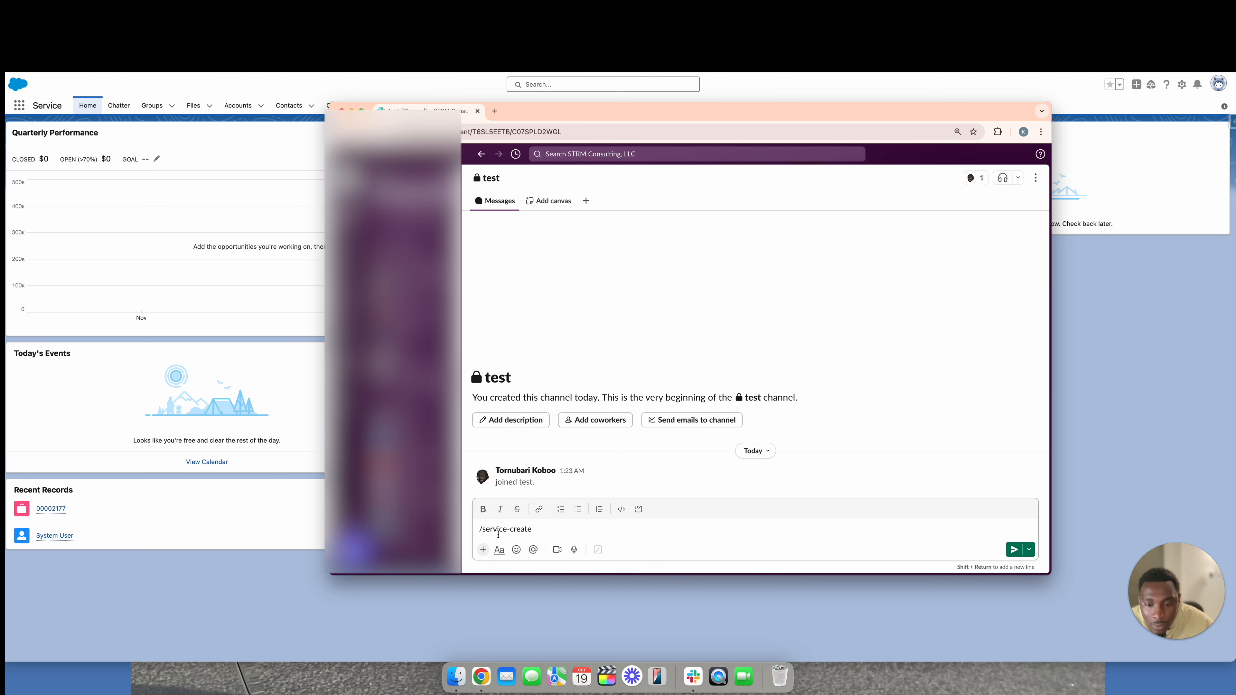
{"action": "key", "text": "Return"}
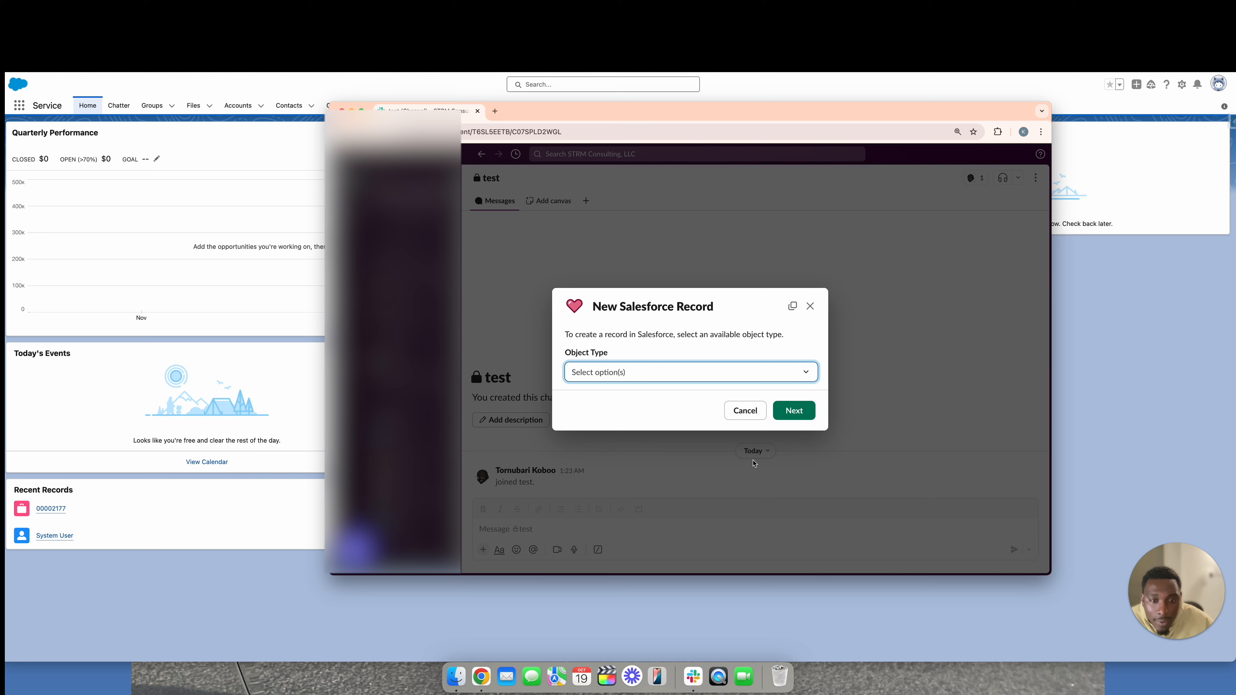
Step: Choose Case as the object type for the new Salesforce record and continue to the case form
{"action": "left_click", "coordinate": [628, 372]}
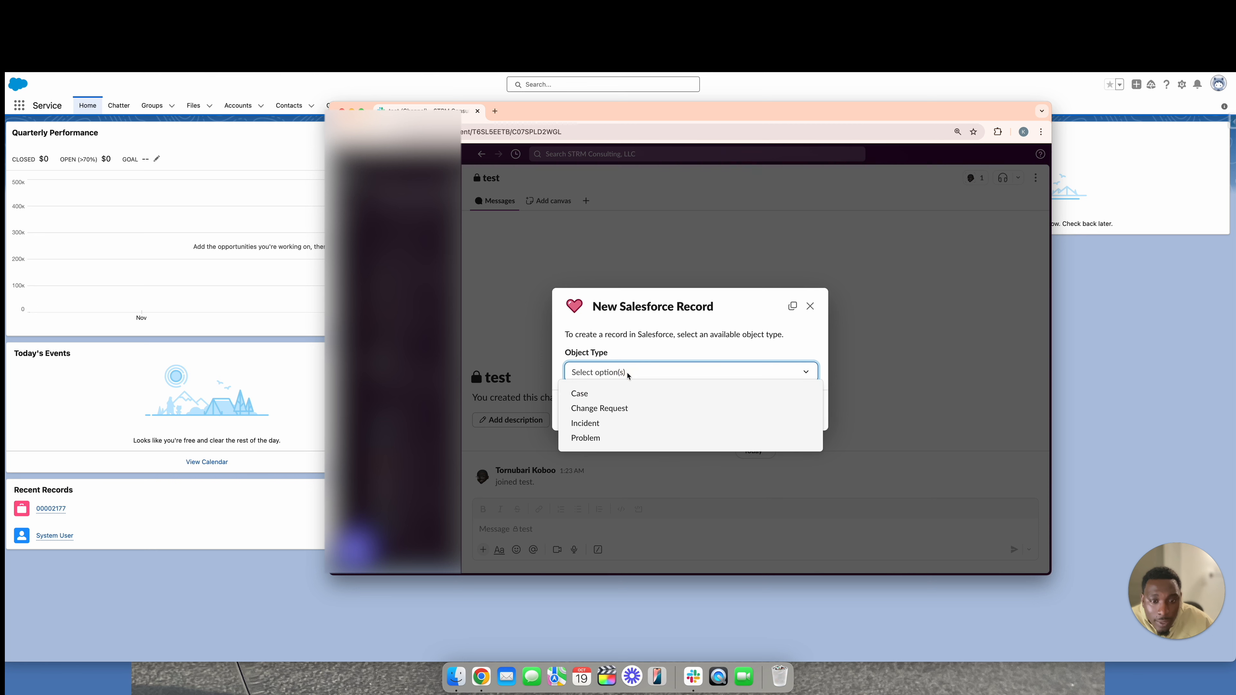
{"action": "left_click", "coordinate": [619, 394]}
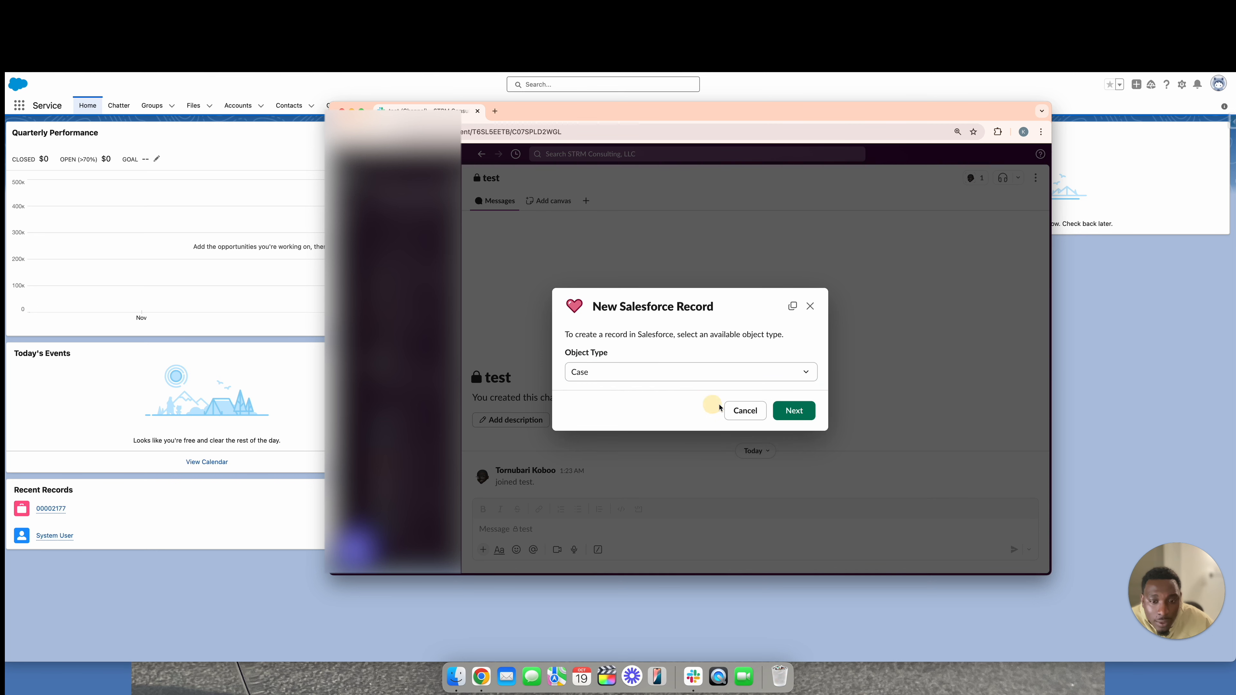
{"action": "left_click", "coordinate": [791, 412]}
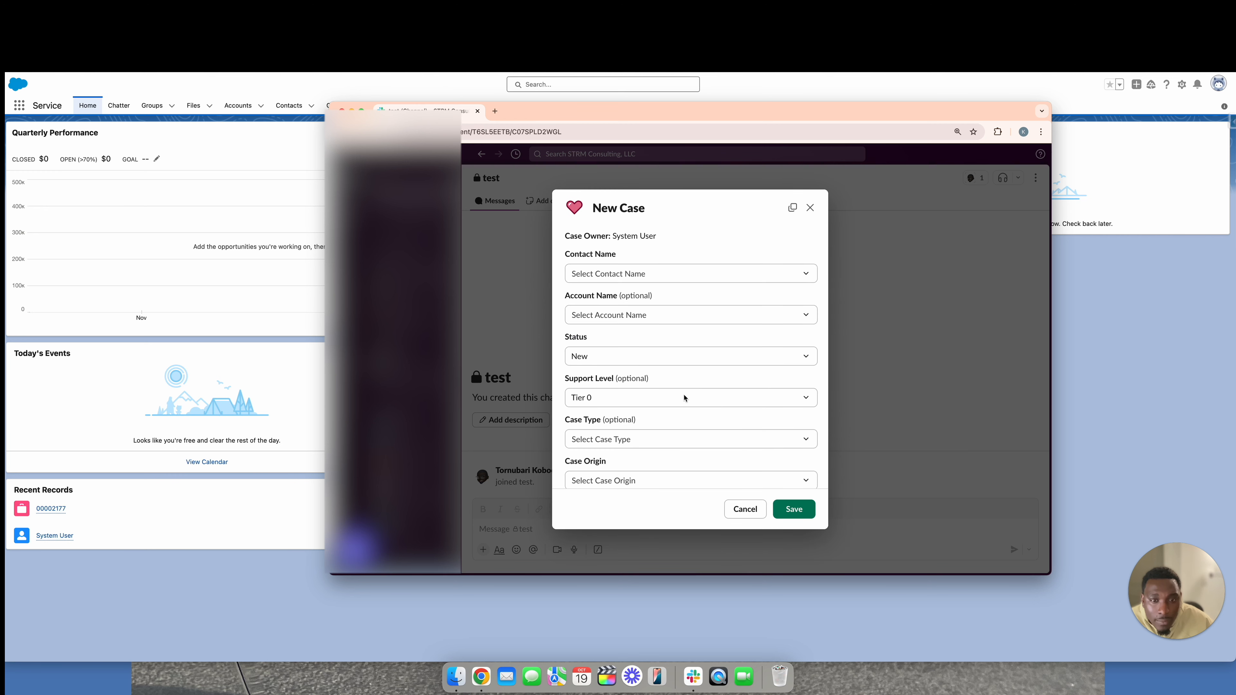
Step: Select the contact by first name for the new case and set its Case Type to Feature Request
{"action": "left_click", "coordinate": [630, 270]}
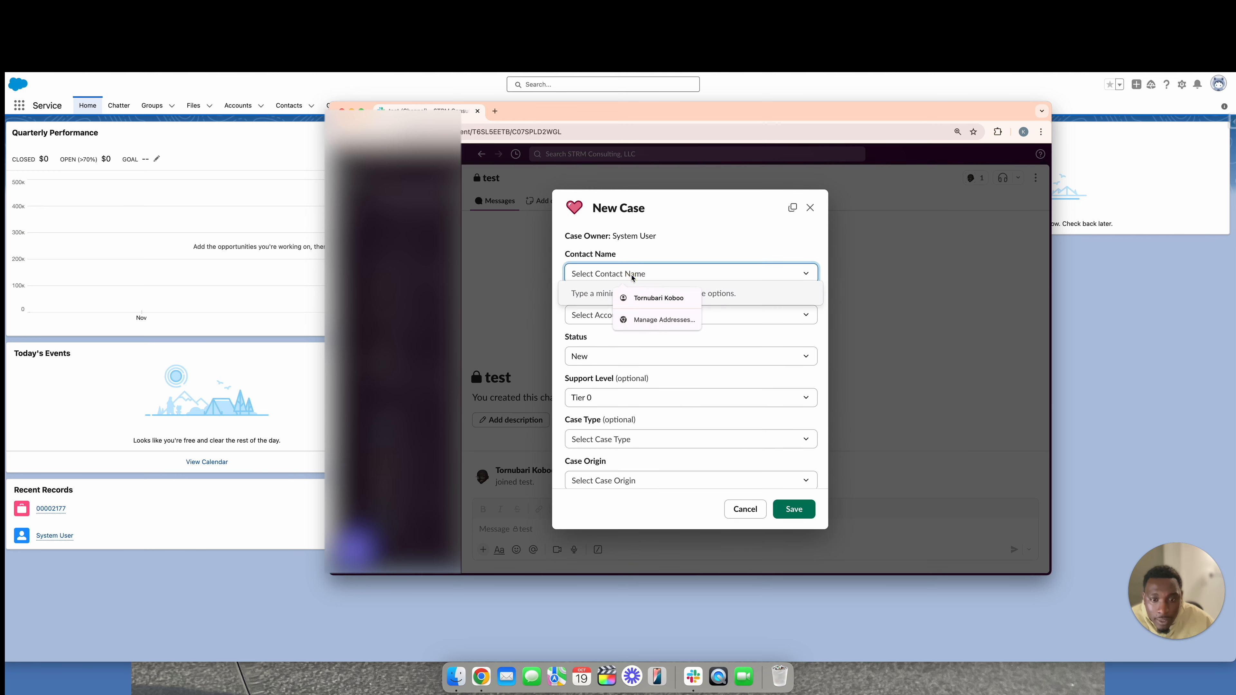
{"action": "type", "text": "Tornubari"}
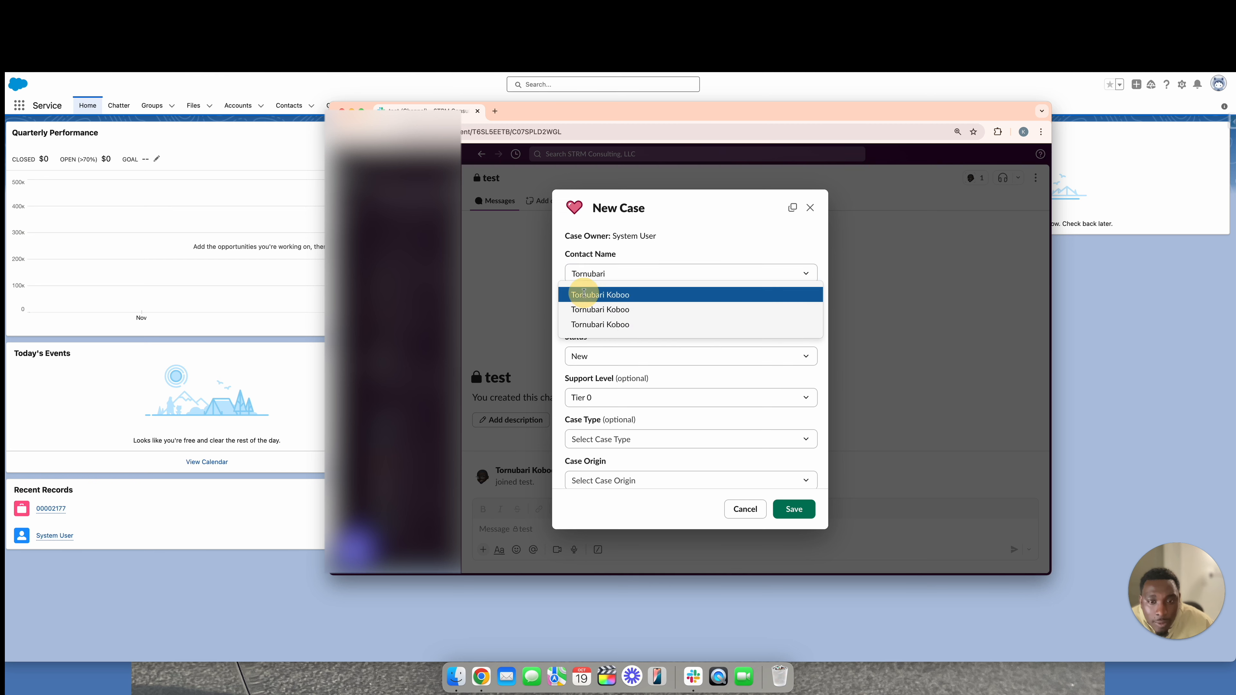
{"action": "left_click", "coordinate": [623, 293]}
{"action": "scroll", "coordinate": [646, 298], "scroll_direction": "down", "scroll_amount": 4}
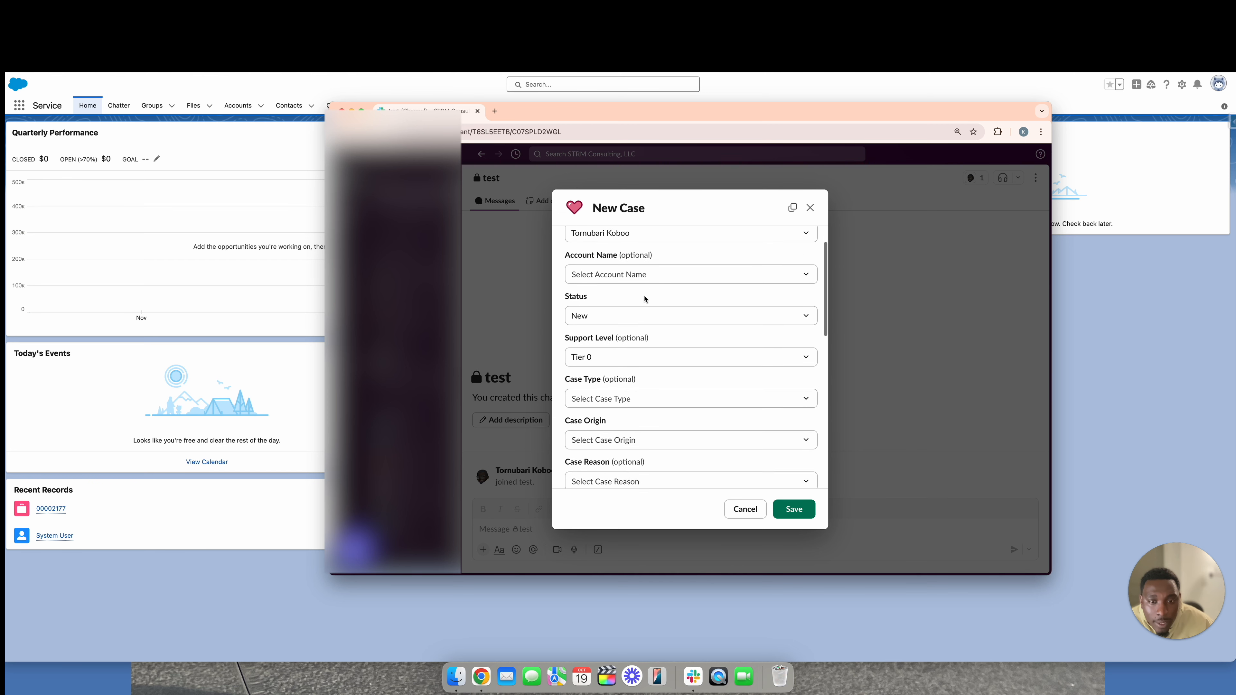
{"action": "scroll", "coordinate": [645, 298], "scroll_direction": "down", "scroll_amount": 2}
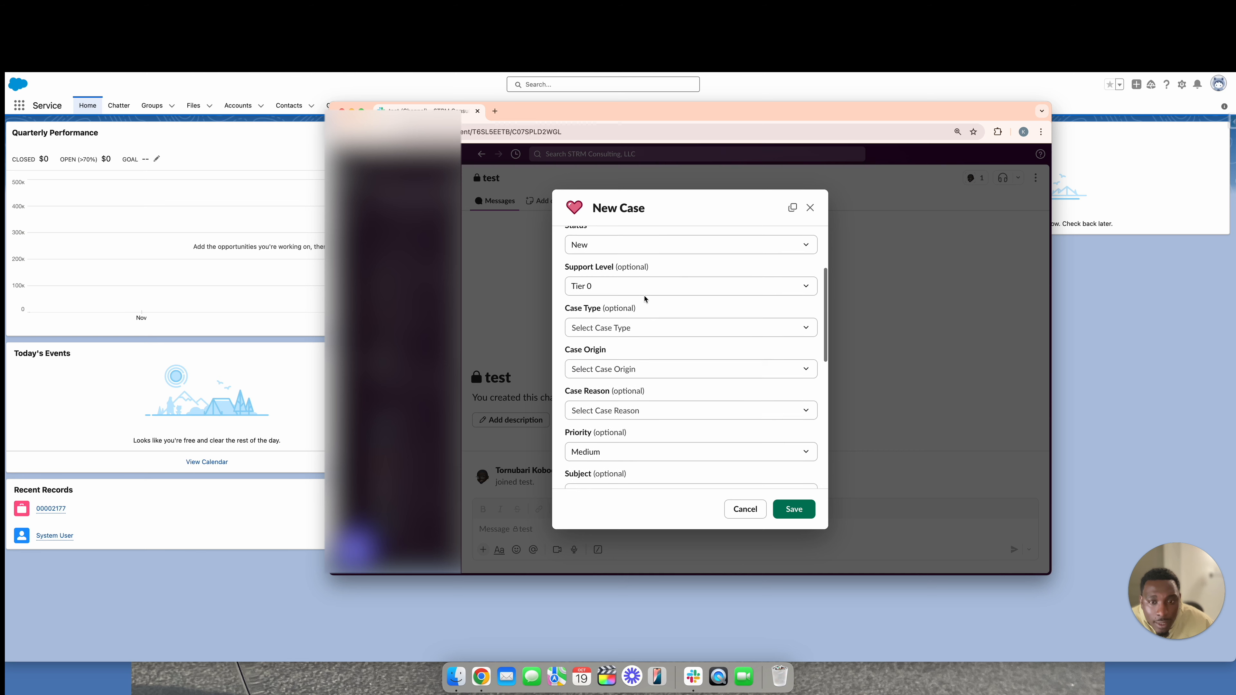
{"action": "scroll", "coordinate": [645, 298], "scroll_direction": "down", "scroll_amount": 1}
{"action": "left_click", "coordinate": [627, 291]}
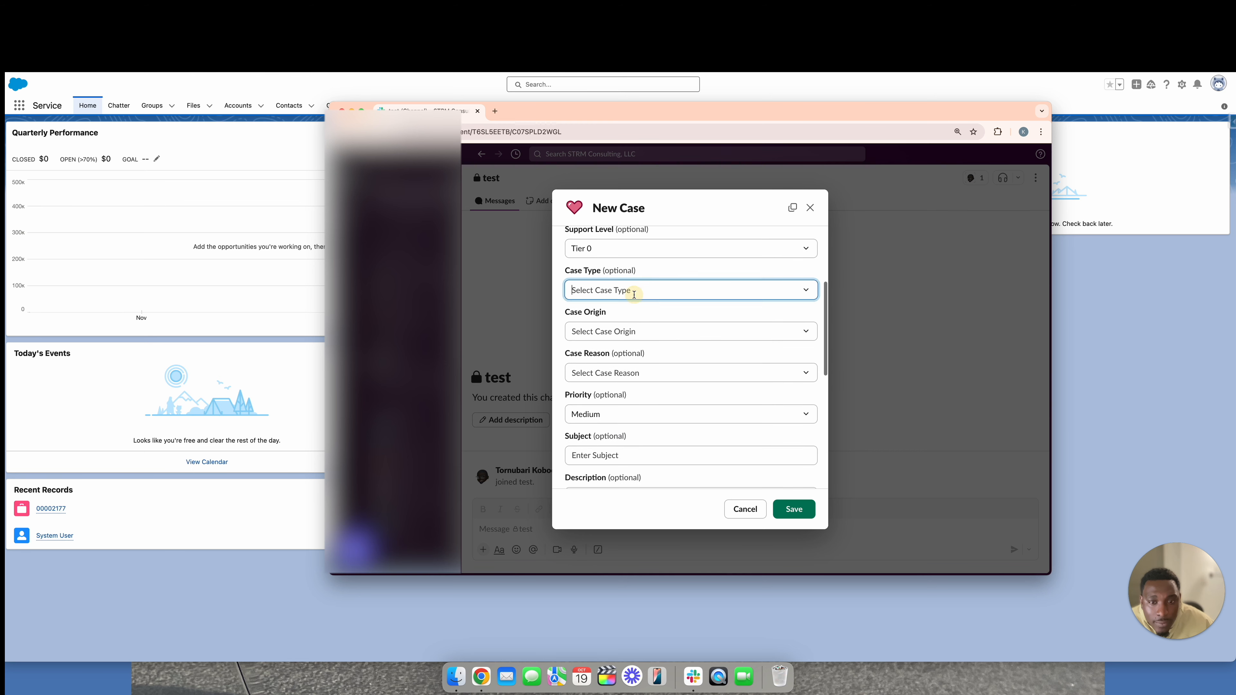
{"action": "left_click", "coordinate": [628, 325]}
{"action": "scroll", "coordinate": [626, 306], "scroll_direction": "down", "scroll_amount": 1}
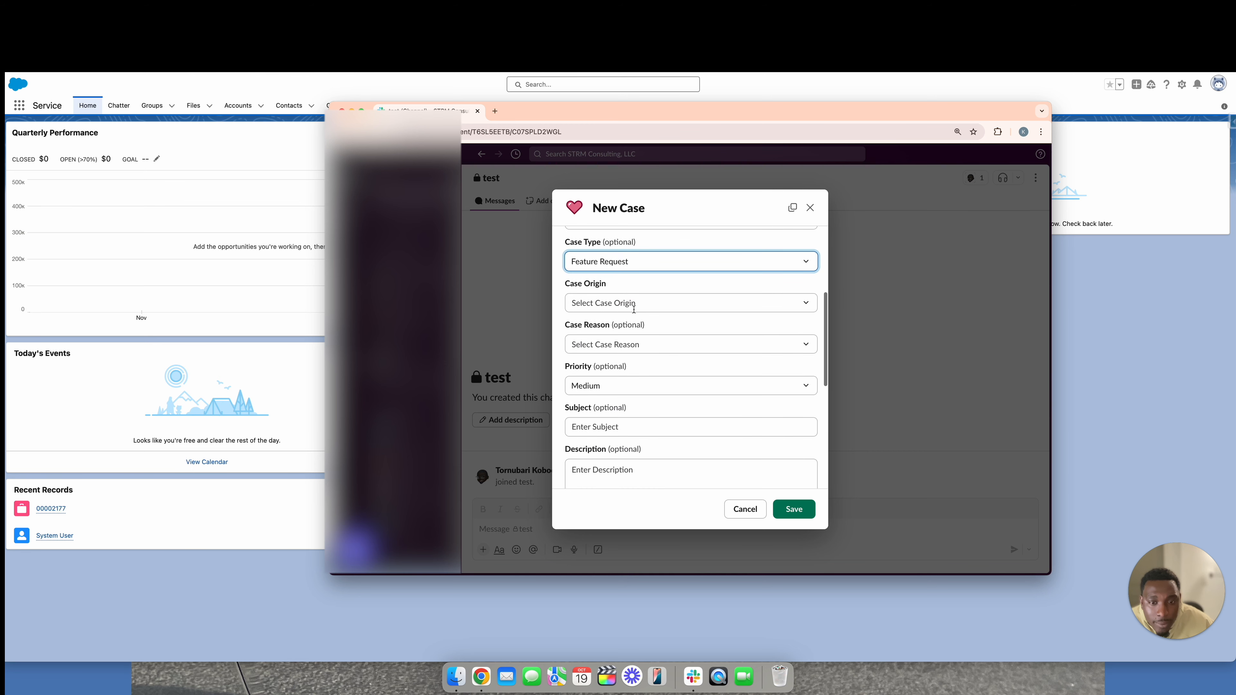
Step: Set the Case Origin to Web, the Case Reason to New problem and the Priority to High
{"action": "left_click", "coordinate": [630, 304]}
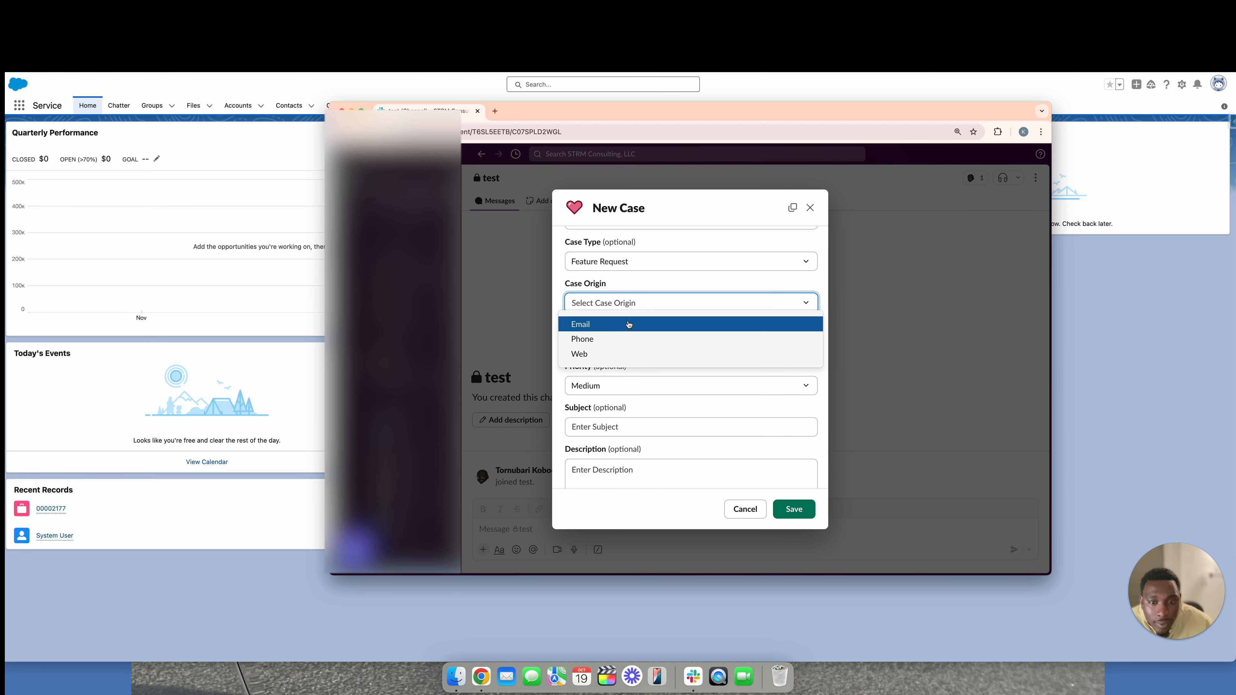
{"action": "left_click", "coordinate": [619, 354]}
{"action": "scroll", "coordinate": [640, 340], "scroll_direction": "down", "scroll_amount": 1}
{"action": "left_click", "coordinate": [639, 317]}
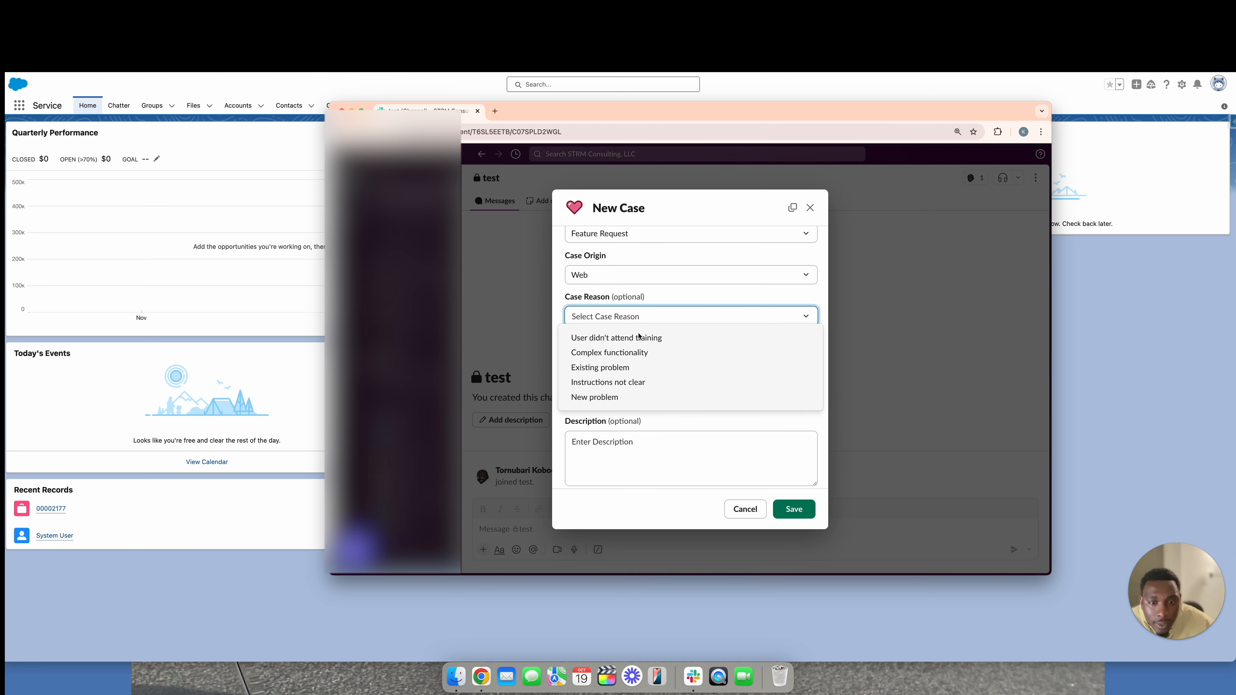
{"action": "left_click", "coordinate": [637, 396]}
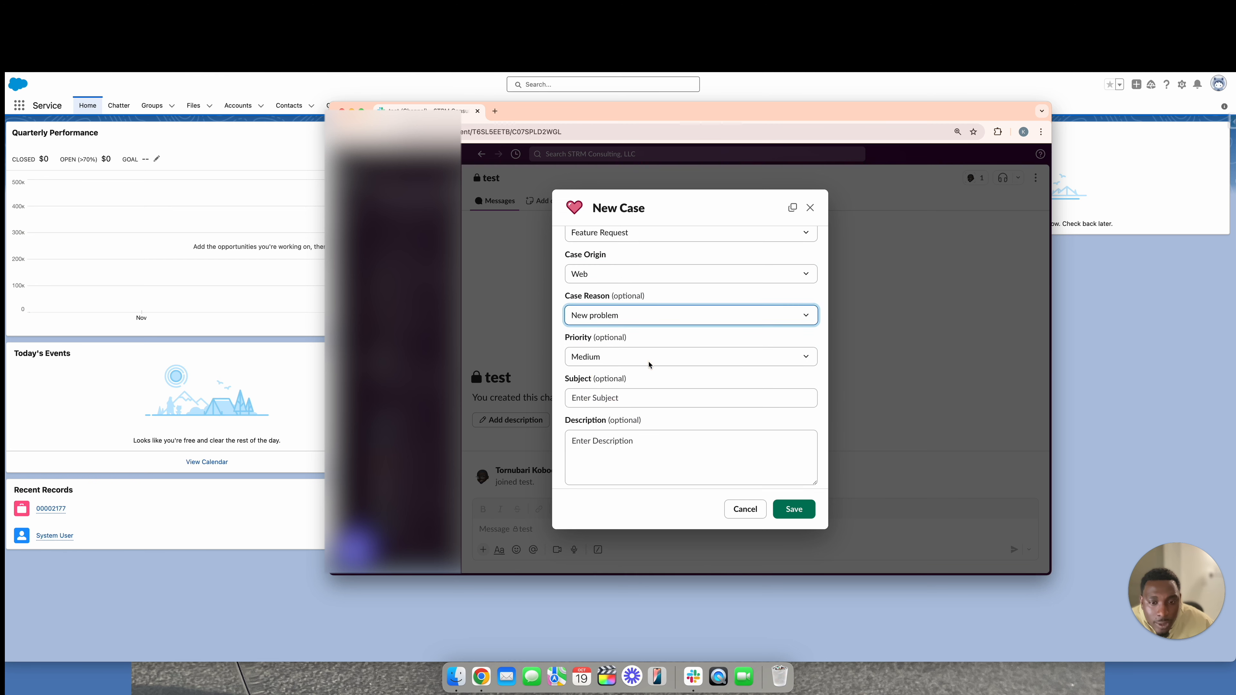
{"action": "scroll", "coordinate": [637, 321], "scroll_direction": "down", "scroll_amount": 1}
{"action": "left_click", "coordinate": [638, 307]}
{"action": "left_click", "coordinate": [631, 340]}
Step: Enter the subject "Youtube Demo" and the description "Youtube Demo Please Help.", leave the remaining optional fields empty and save the case
{"action": "scroll", "coordinate": [642, 326], "scroll_direction": "down", "scroll_amount": 1}
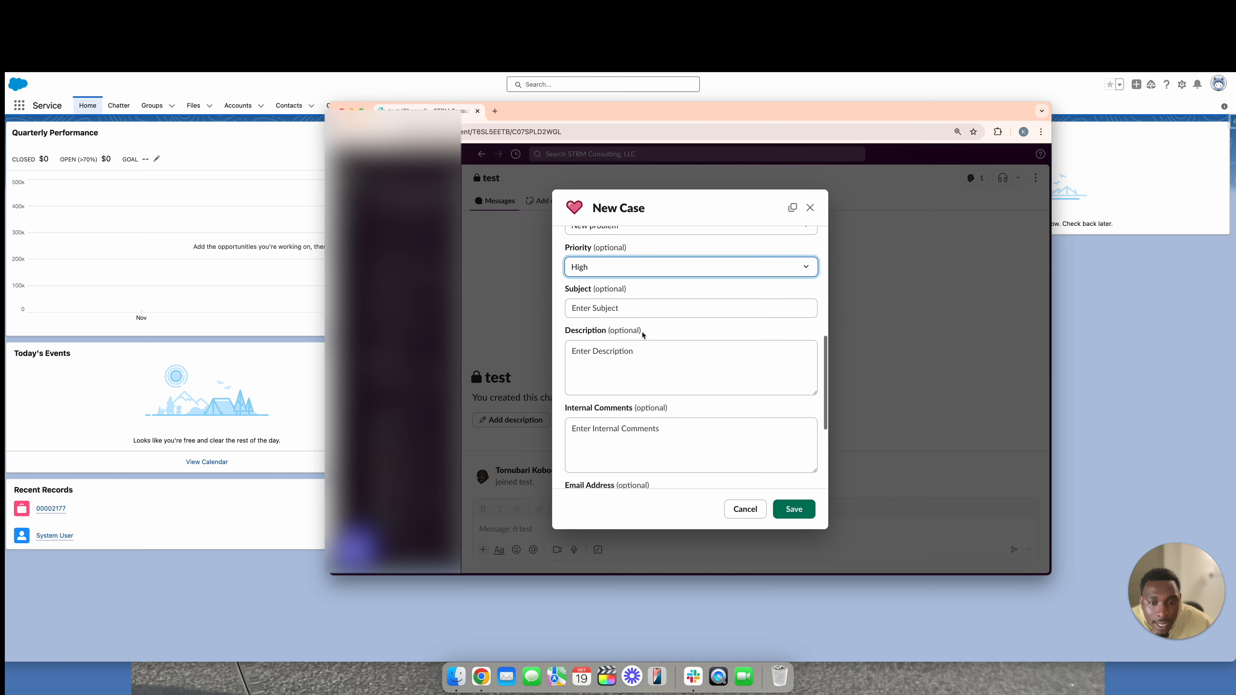
{"action": "left_click", "coordinate": [644, 305]}
{"action": "type", "text": "You"}
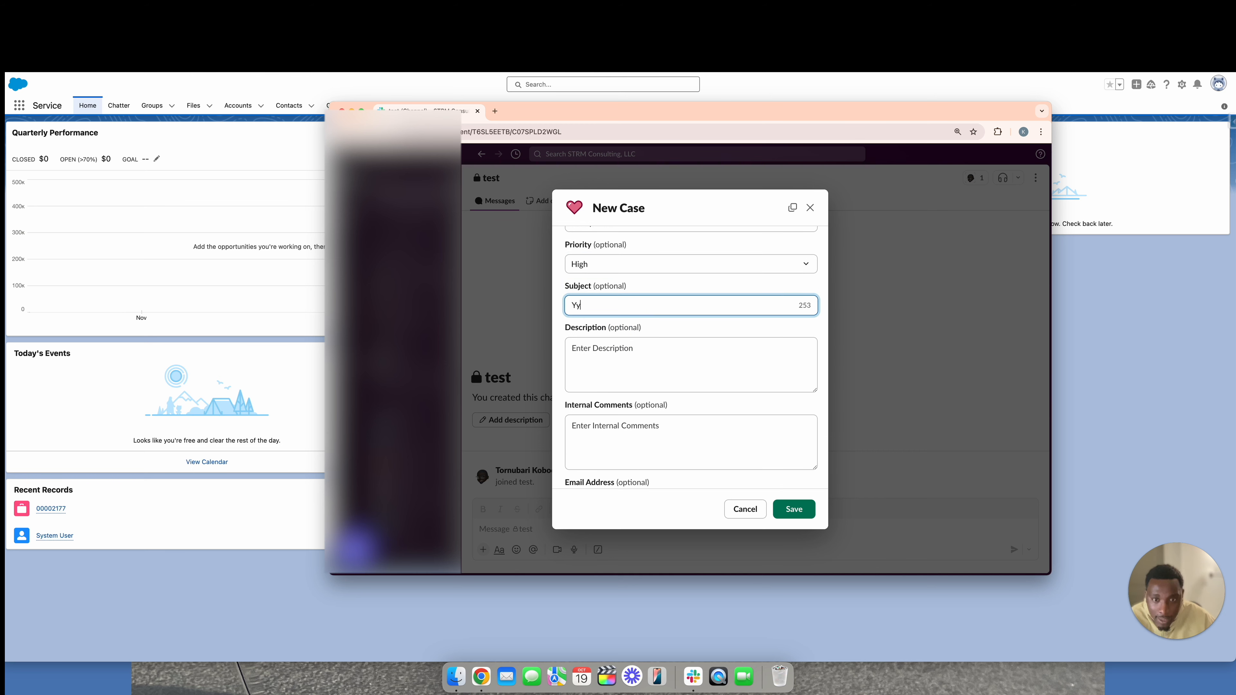
{"action": "type", "text": "tube Demo"}
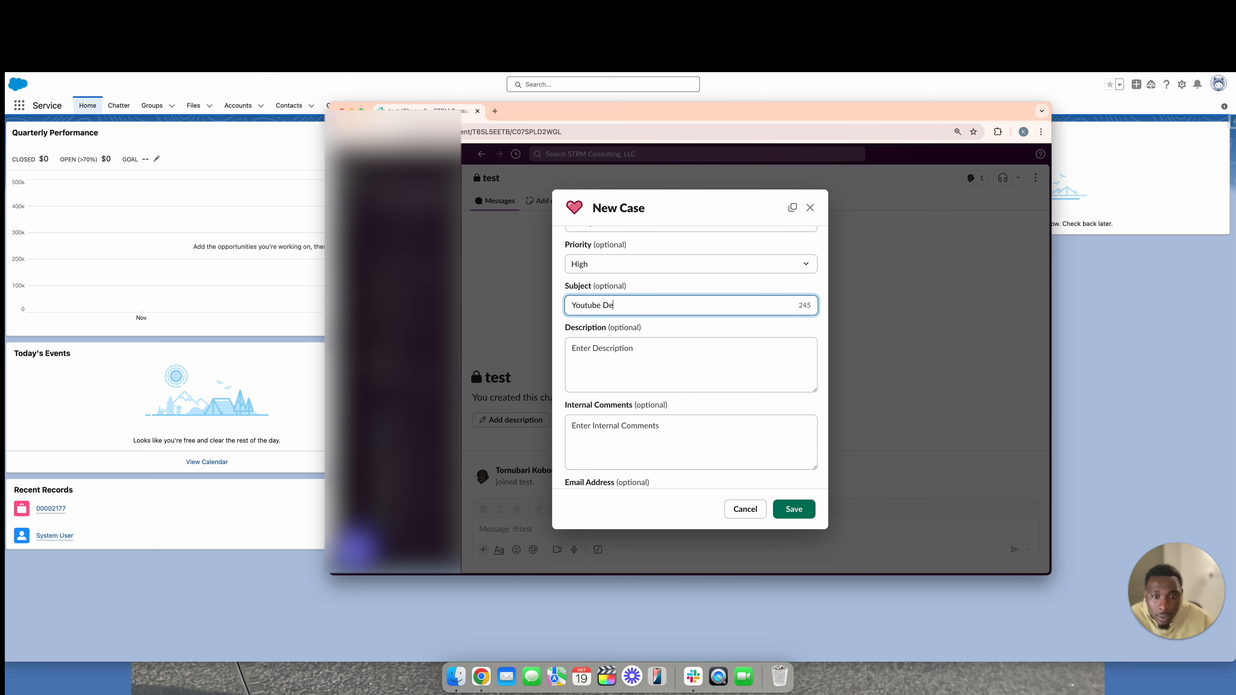
{"action": "key", "text": "Tab"}
{"action": "type", "text": "Youtube "}
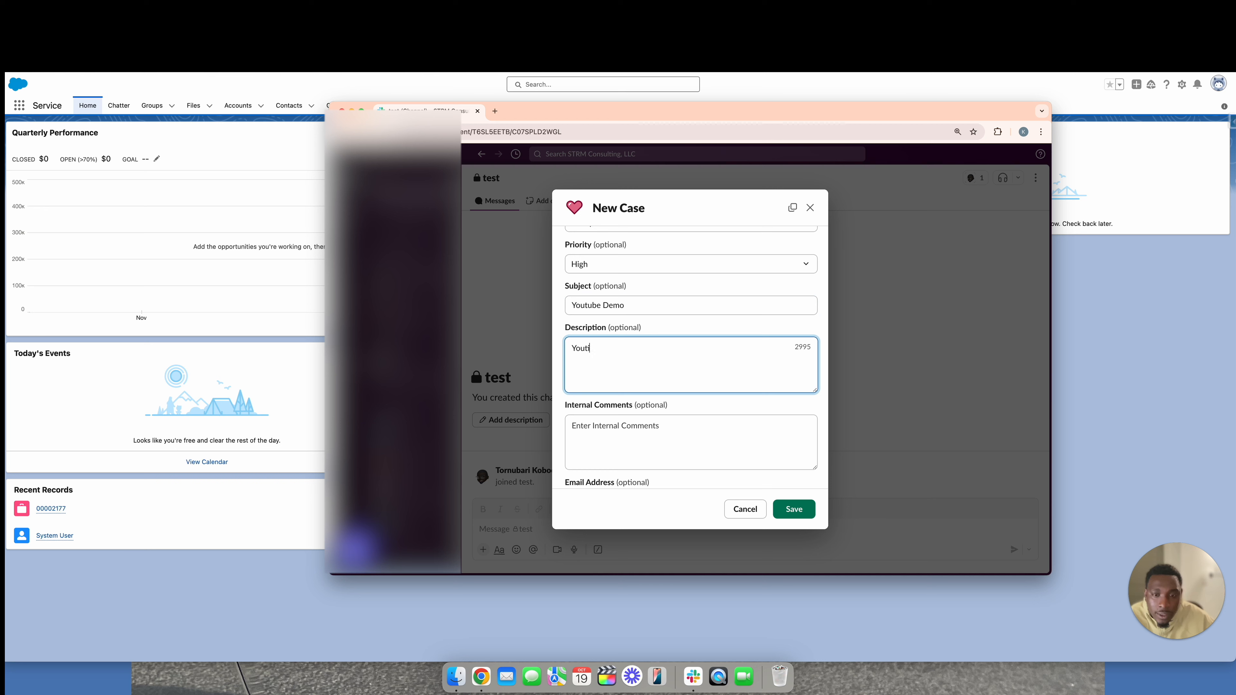
{"action": "type", "text": "Demo Please Help."}
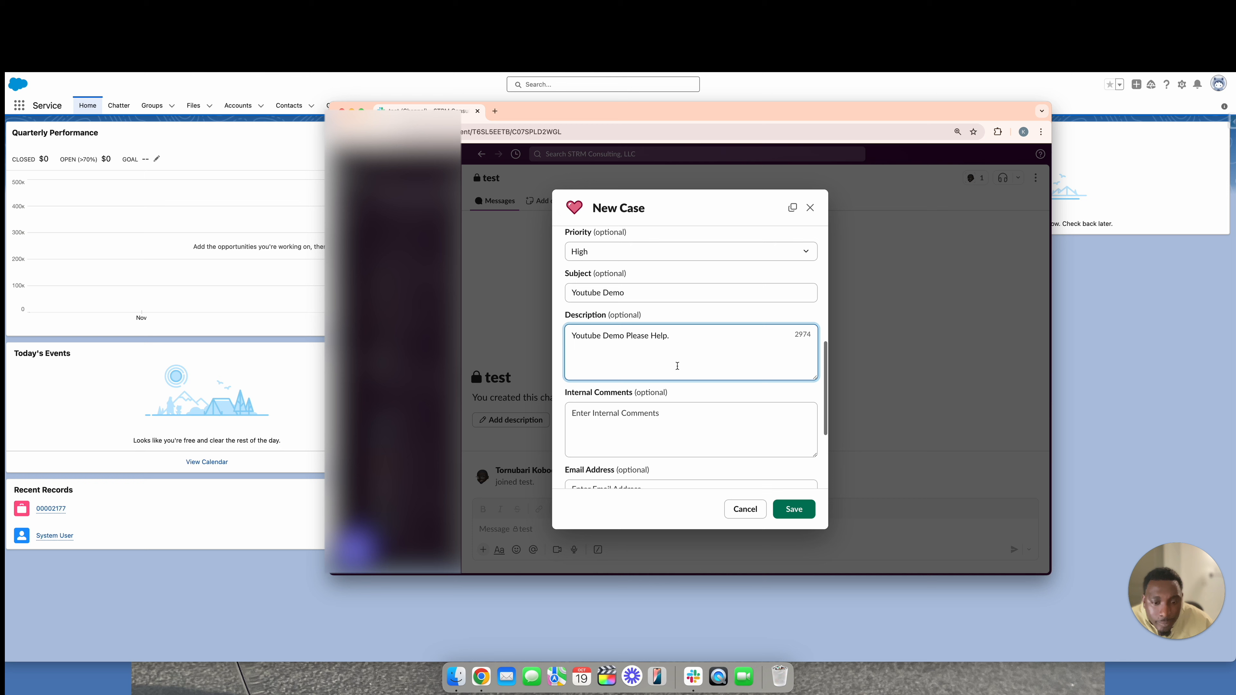
{"action": "scroll", "coordinate": [677, 365], "scroll_direction": "down", "scroll_amount": 5}
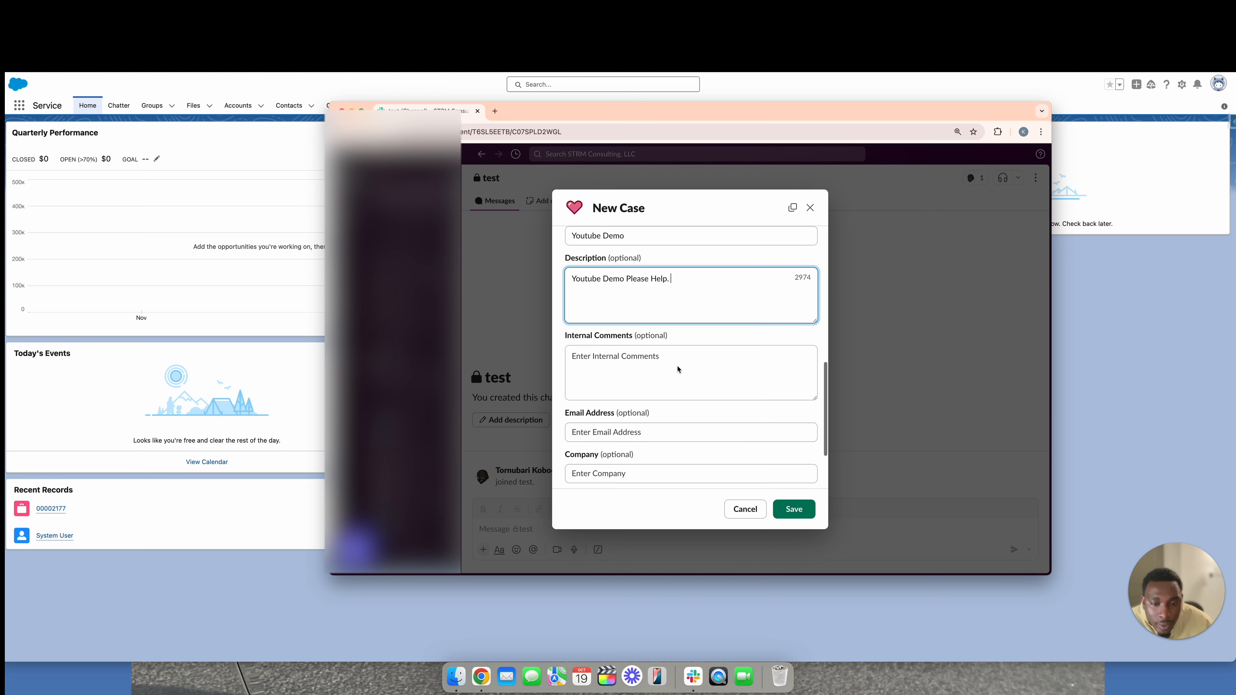
{"action": "scroll", "coordinate": [677, 365], "scroll_direction": "down", "scroll_amount": 2}
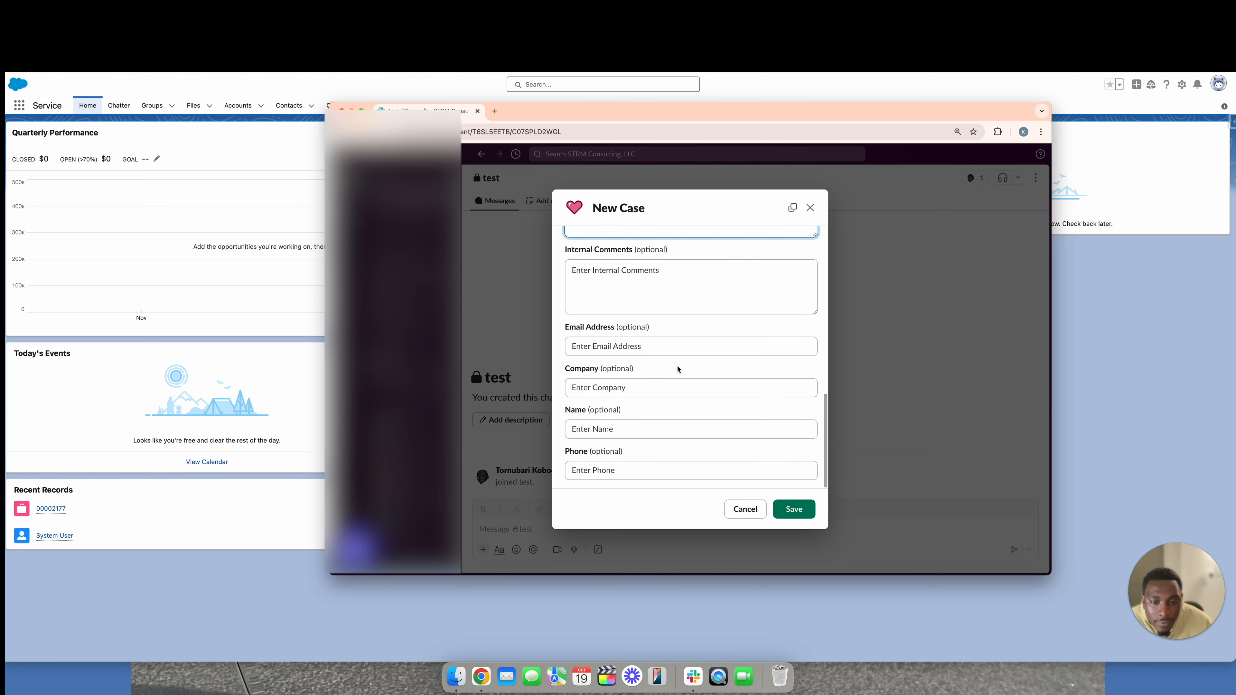
{"action": "left_click", "coordinate": [795, 508]}
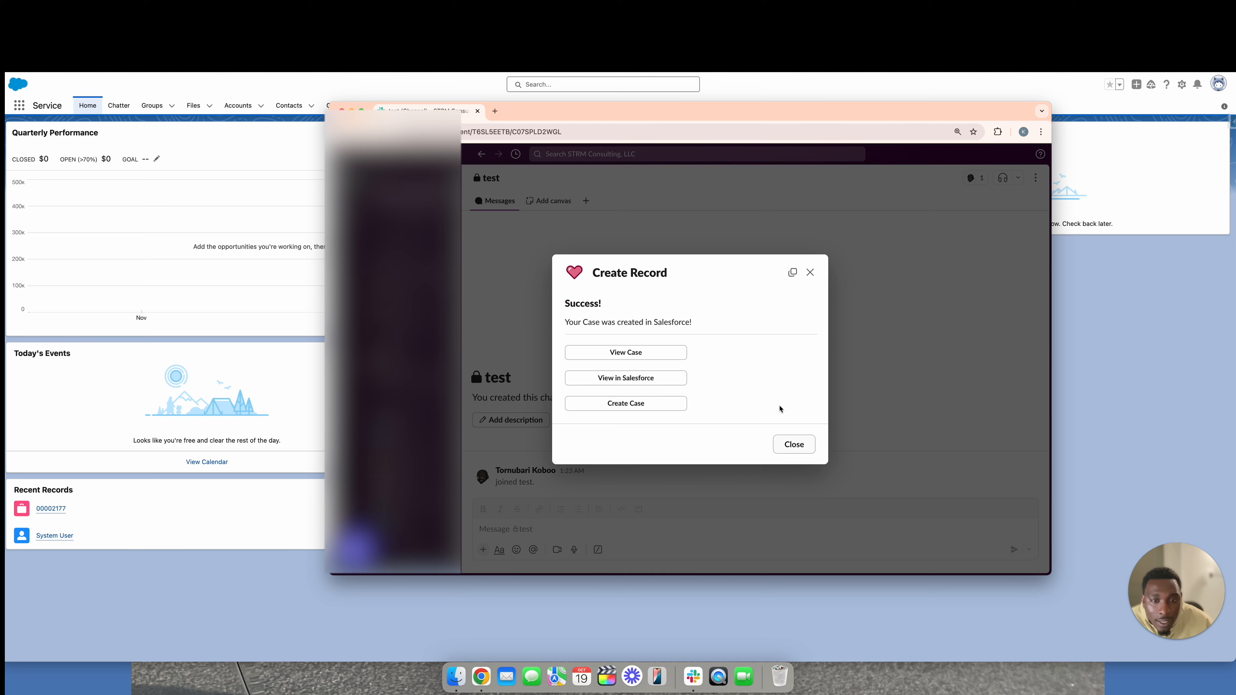
Step: View the newly created case in Salesforce, and return to the Create Record dialog in Slack
{"action": "triple_click", "coordinate": [576, 304]}
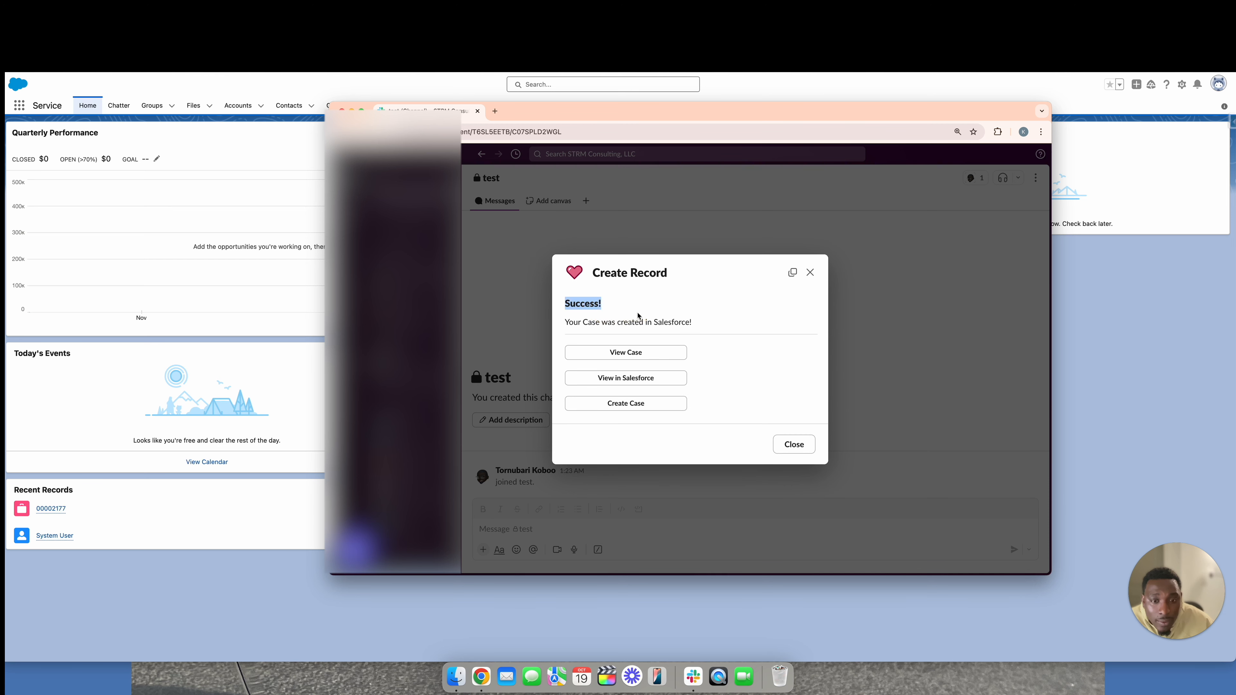
{"action": "left_click", "coordinate": [623, 384]}
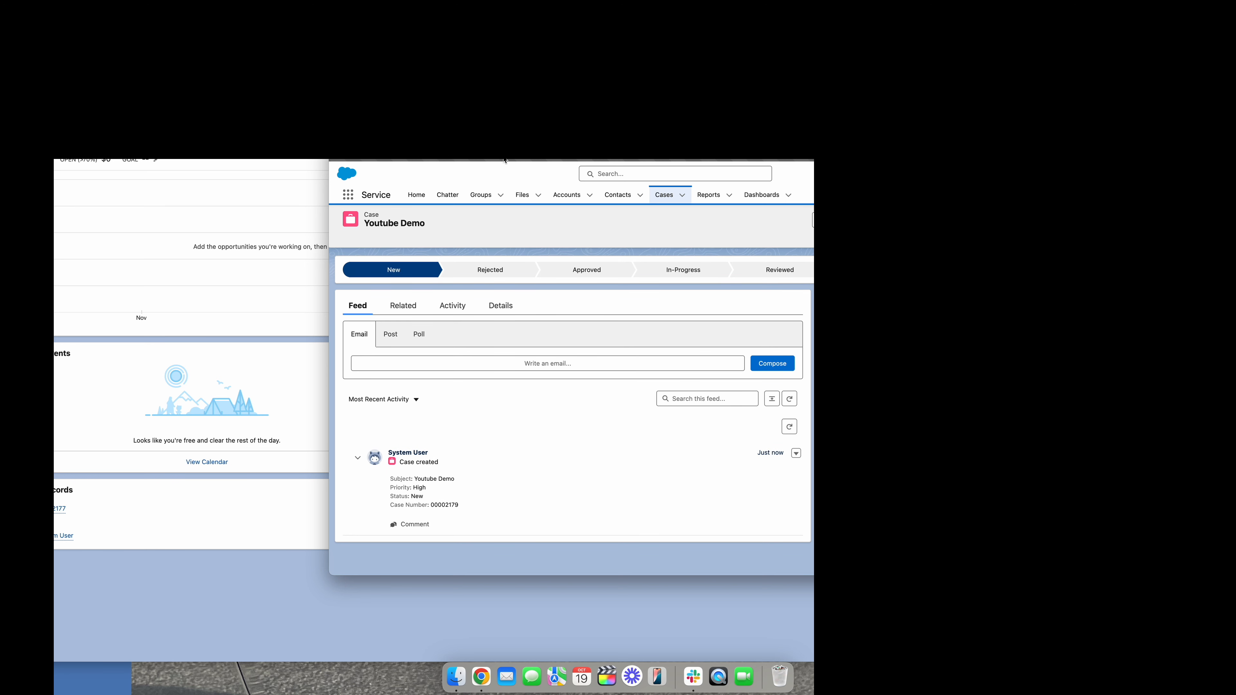
{"action": "key", "text": "super+Tab"}
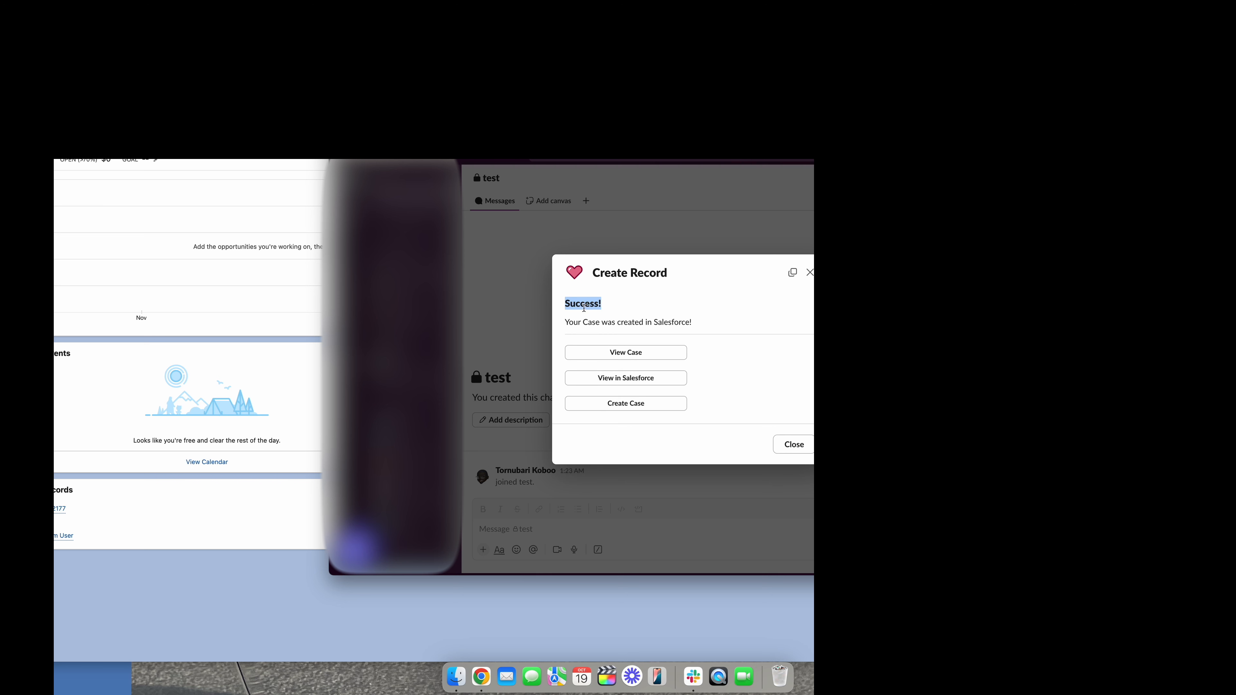